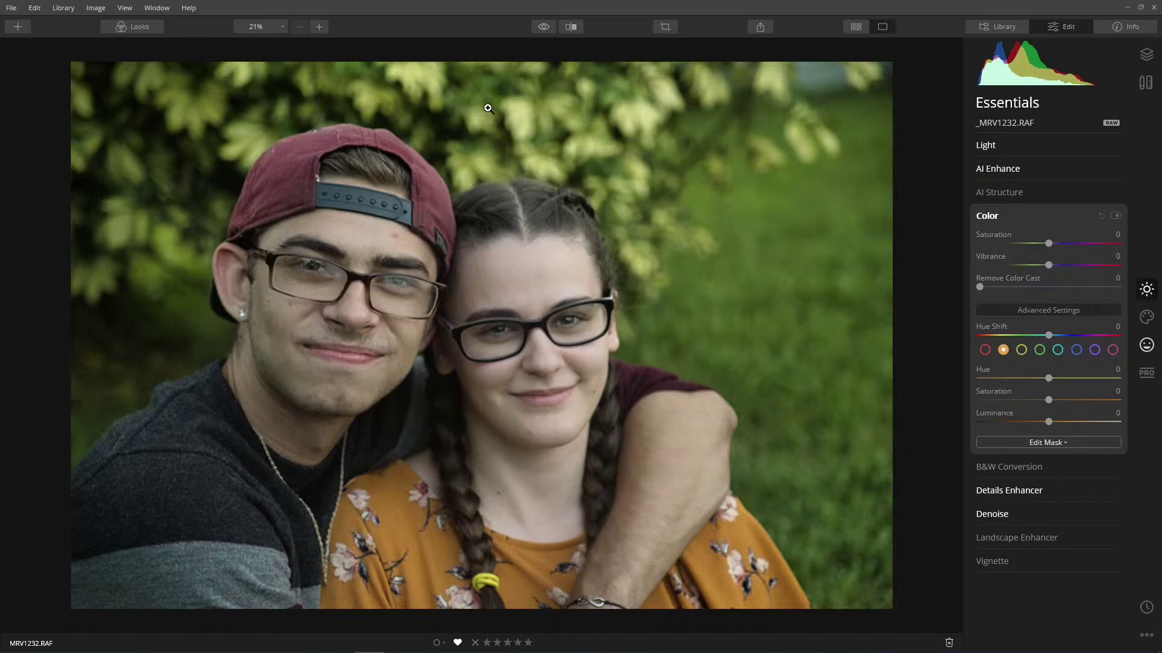
# Compare the edit with the original, then view the X-T3 camera details: ISO 3200, f/2.8, 1/125, 53.3mm
pyautogui.click(546, 25)
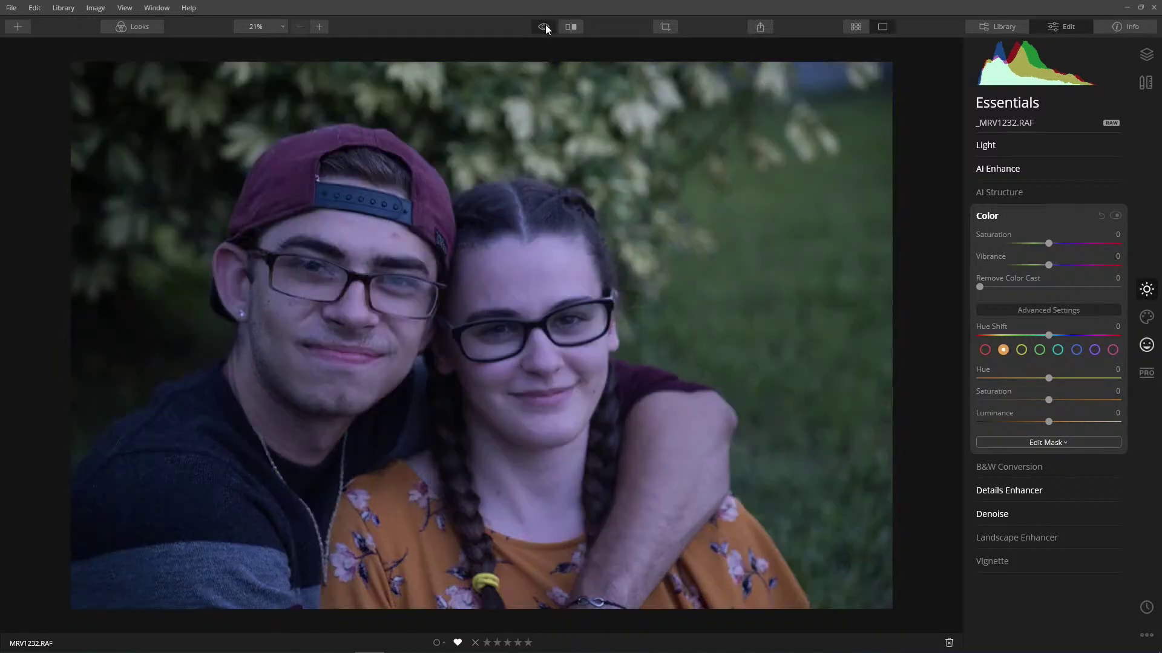
pyautogui.click(546, 25)
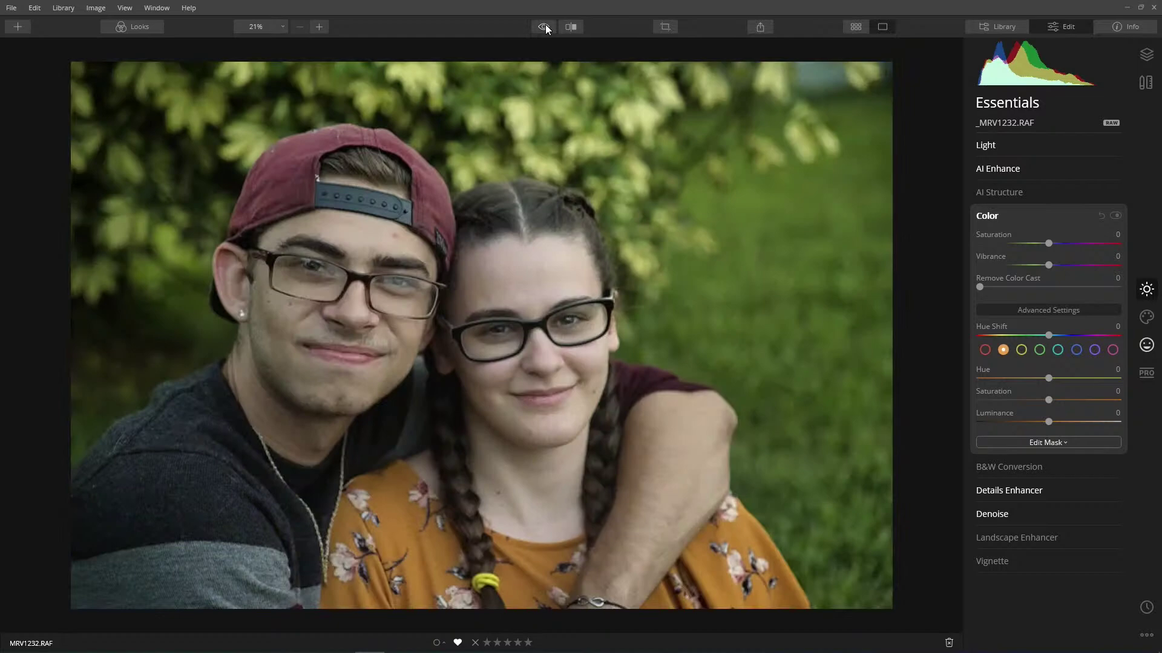
pyautogui.click(1120, 27)
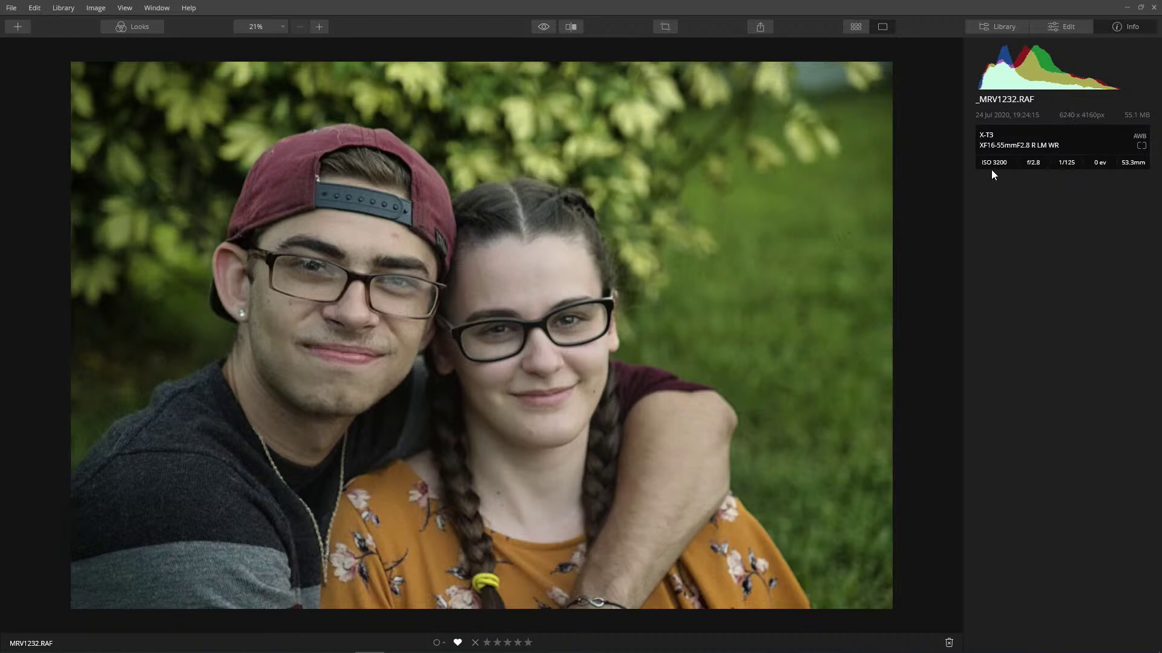
pyautogui.moveTo(996, 171)
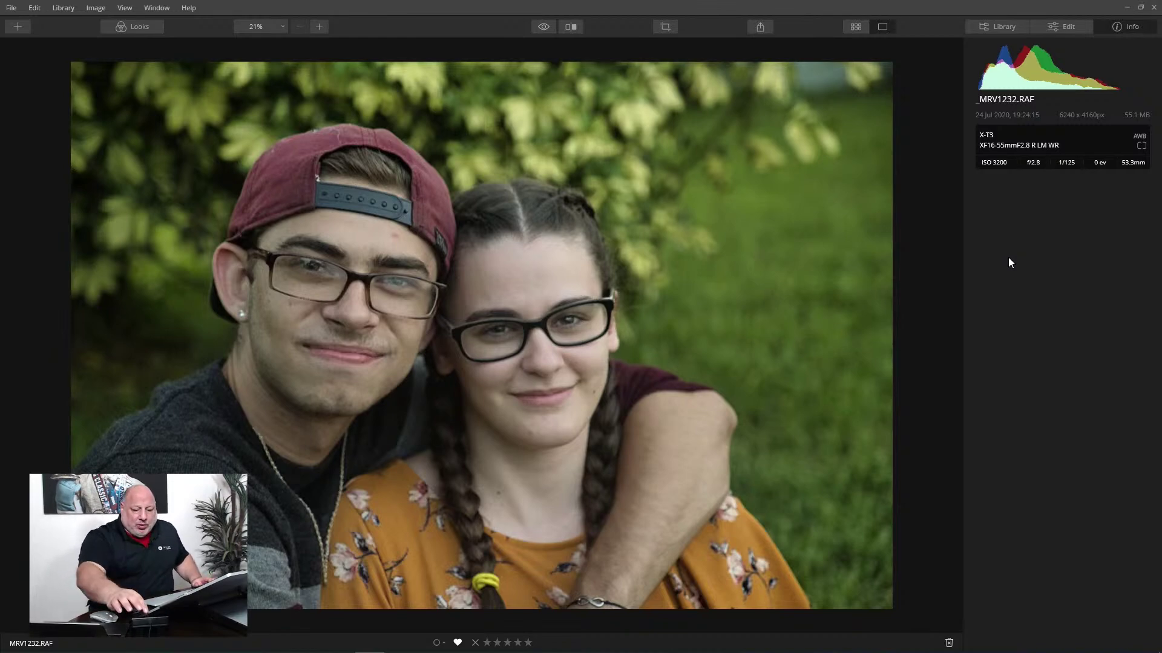
# Revert to Original Image in History, leaving Light at Temperature 5662 and Tint 63
pyautogui.click(1075, 27)
pyautogui.click(1146, 607)
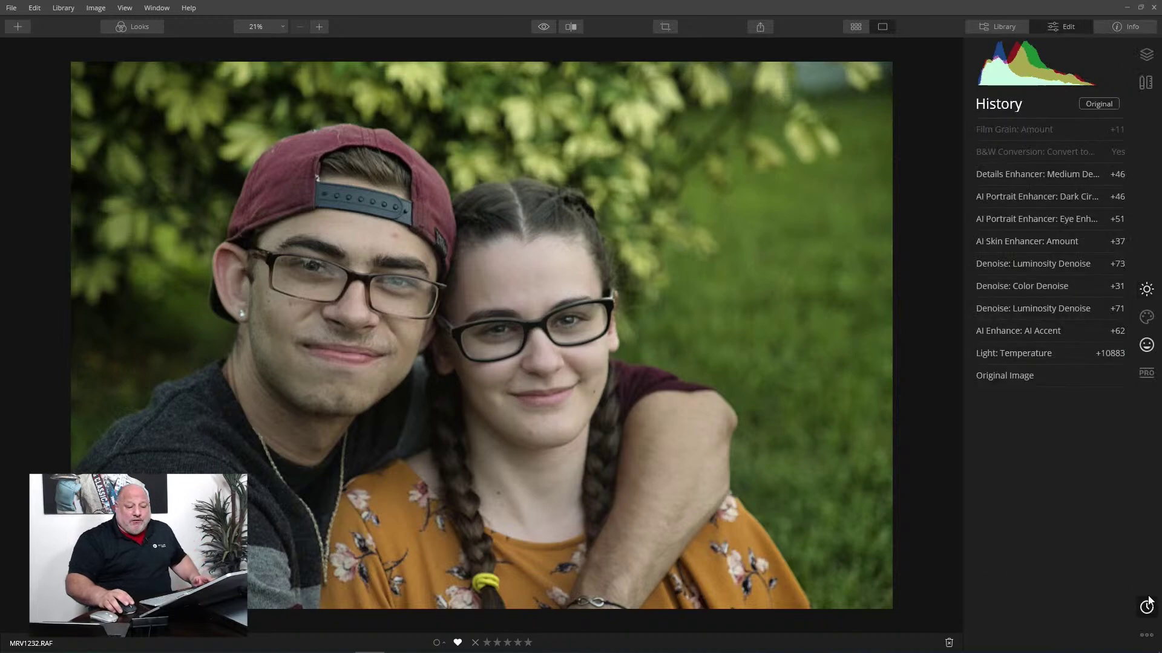
pyautogui.click(1041, 375)
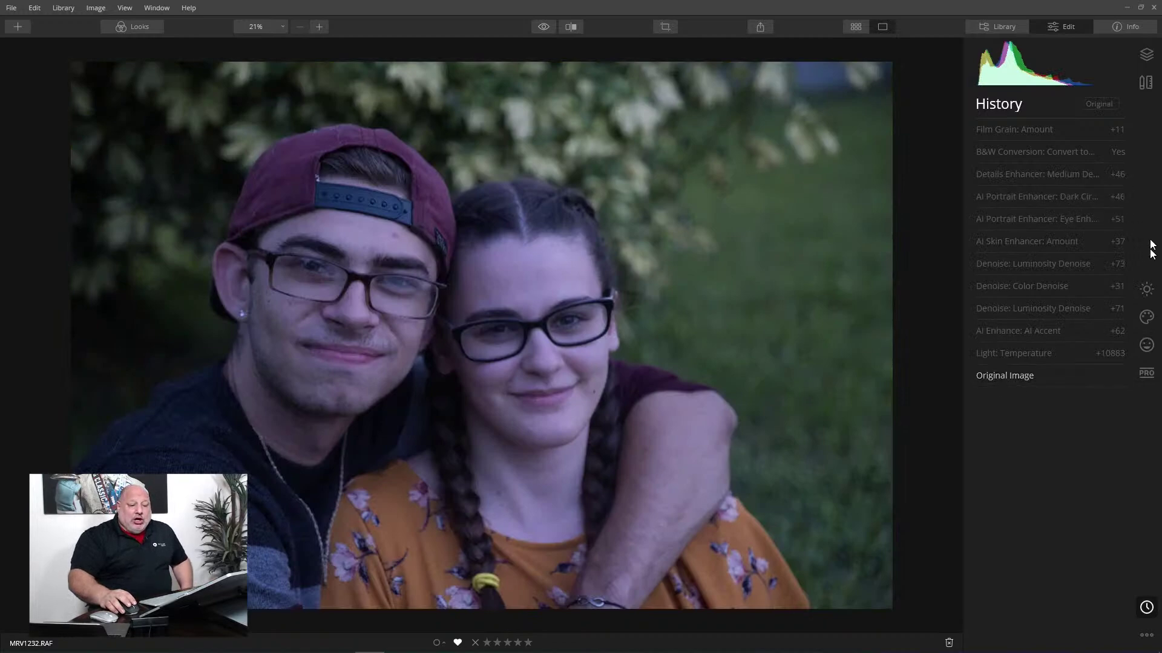
pyautogui.click(1146, 289)
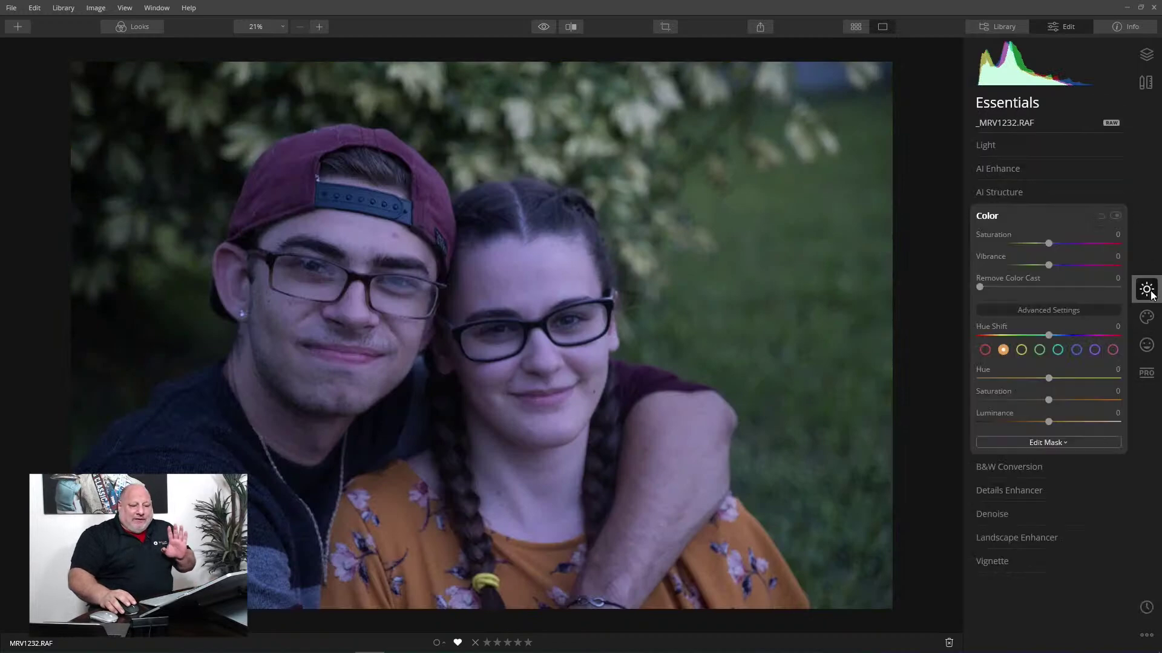
pyautogui.click(986, 216)
# Pick a neutral spot near the man's eye for custom white balance: Temperature 9842, Tint 26
pyautogui.click(992, 148)
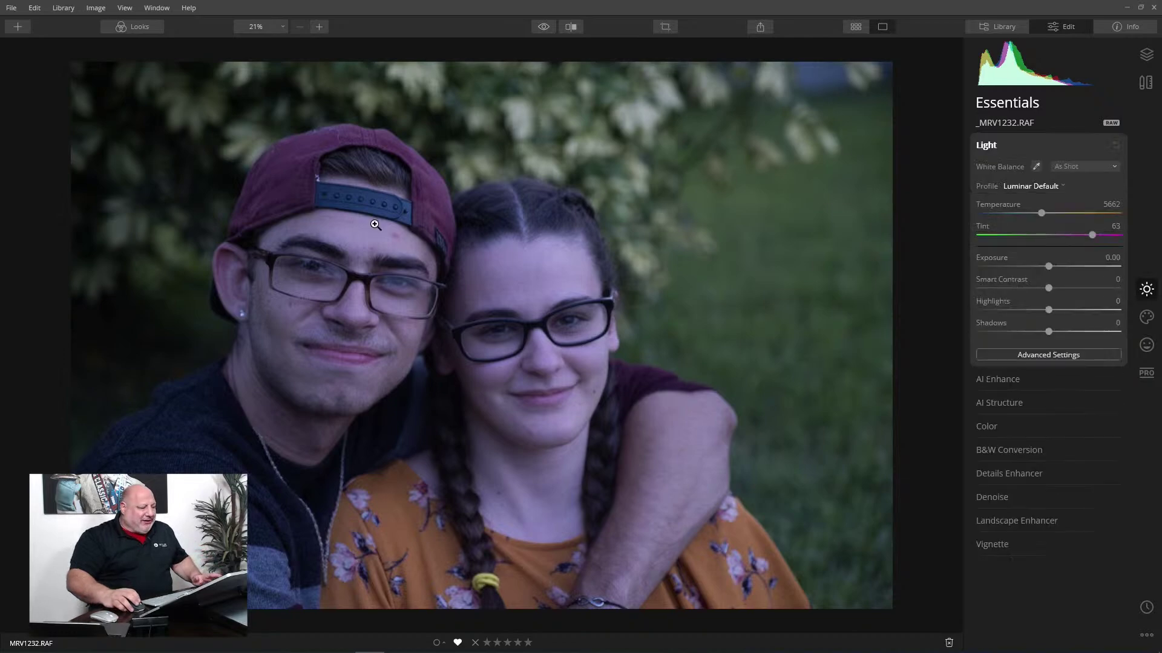
pyautogui.scroll(5, 378, 254)
pyautogui.scroll(1, 354, 256)
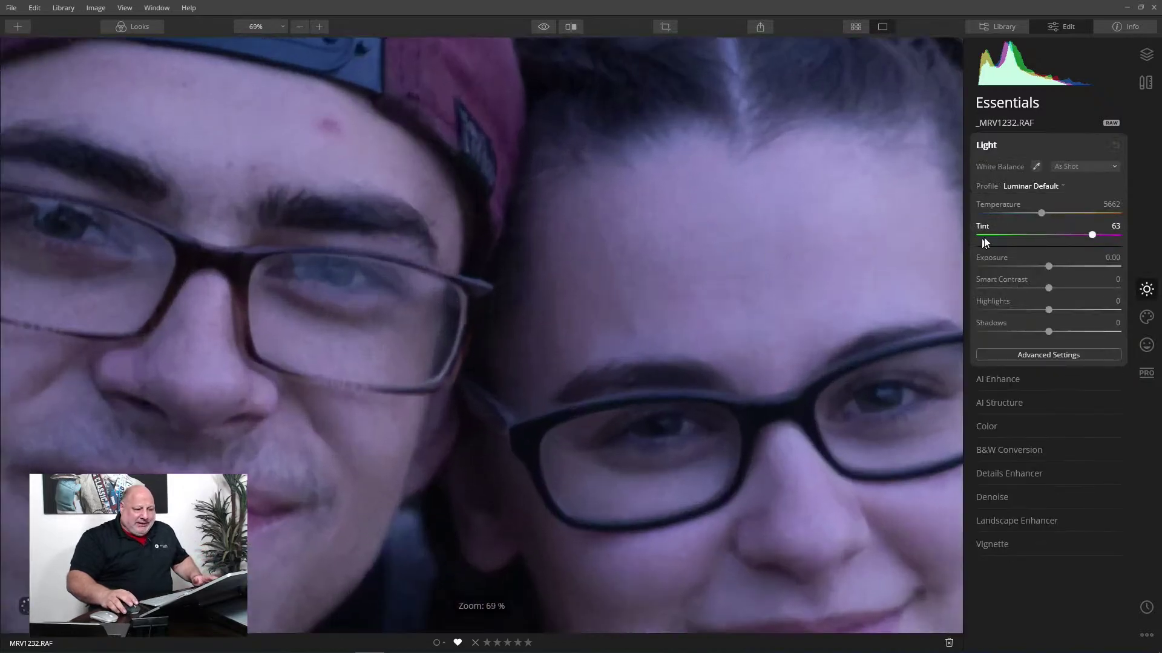
pyautogui.click(1036, 166)
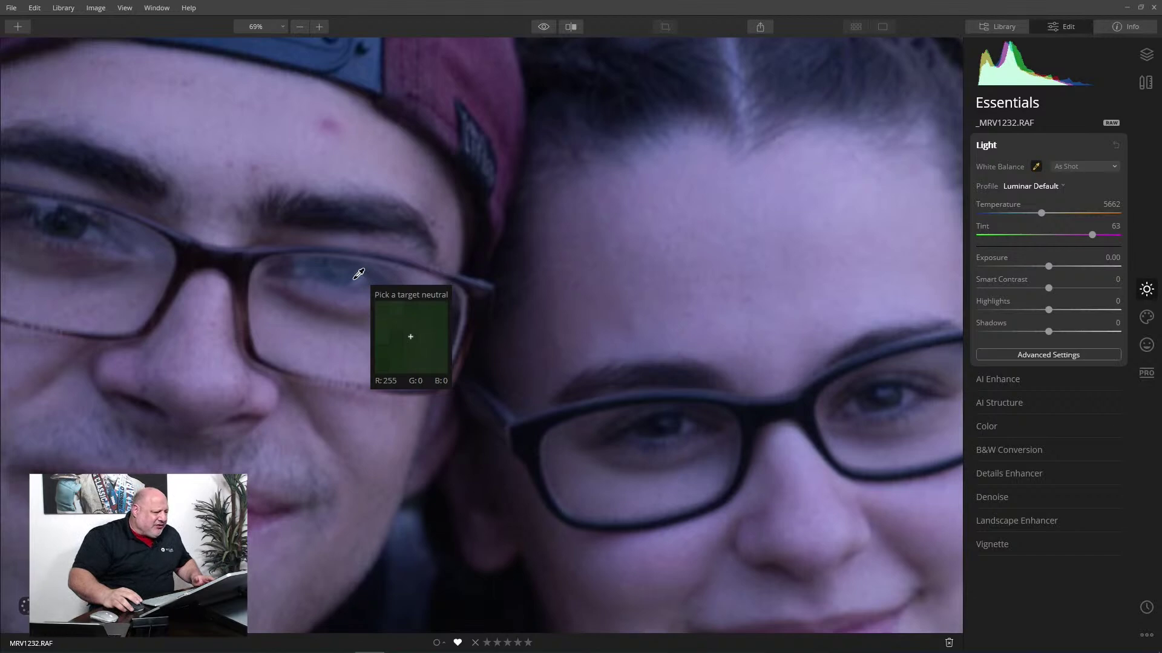
pyautogui.click(355, 279)
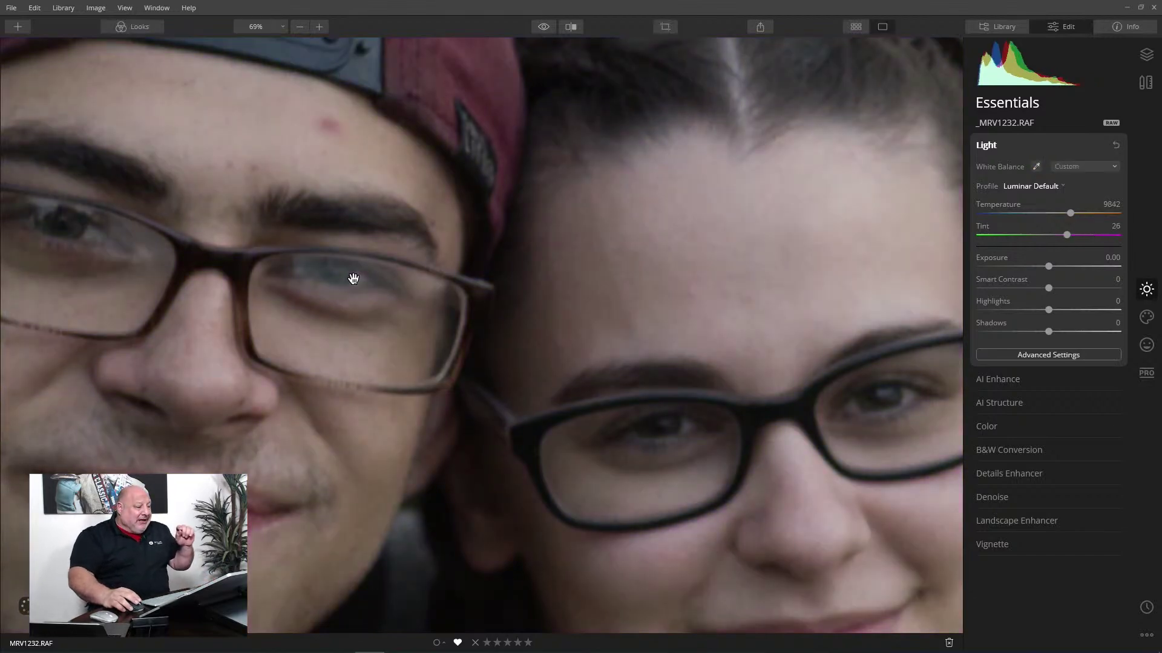
pyautogui.click(427, 286)
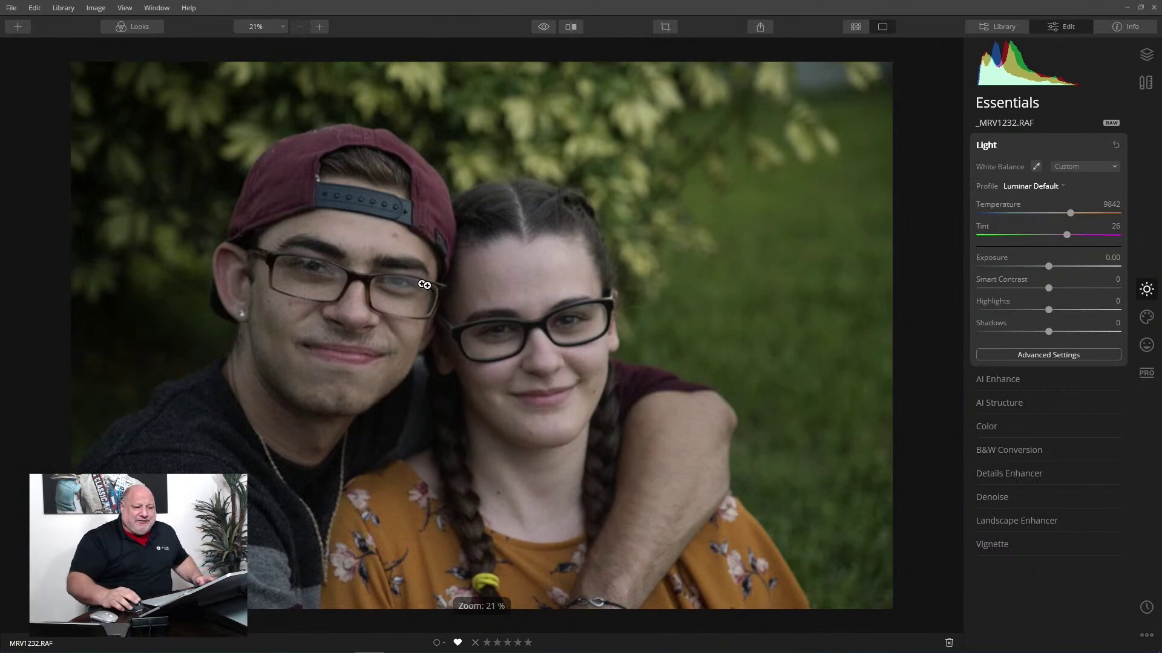
# Raise AI Accent to 60 and inspect the man's face at 100% zoom
pyautogui.click(1023, 380)
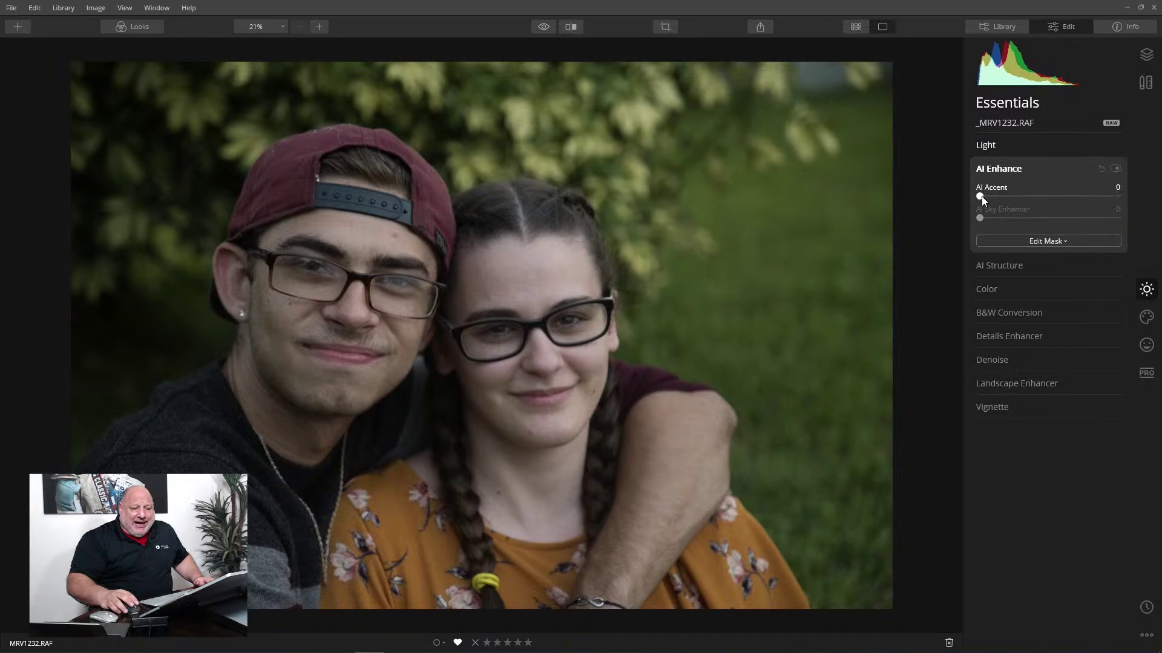
pyautogui.moveTo(981, 197); pyautogui.dragTo(1056, 200)
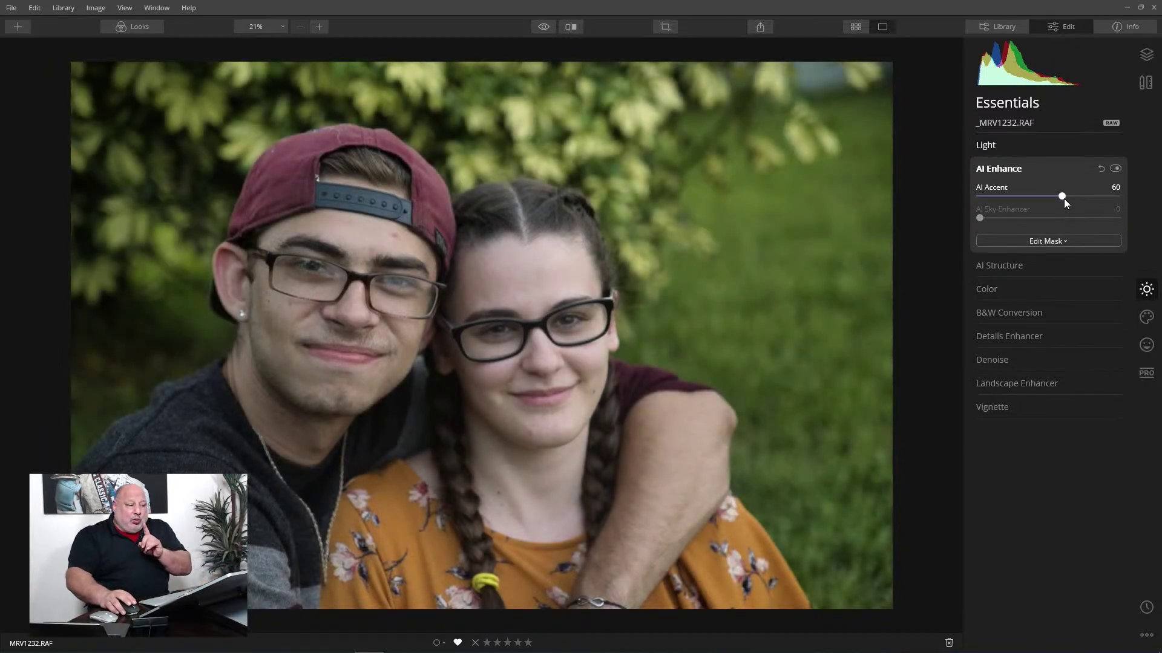
pyautogui.click(368, 250)
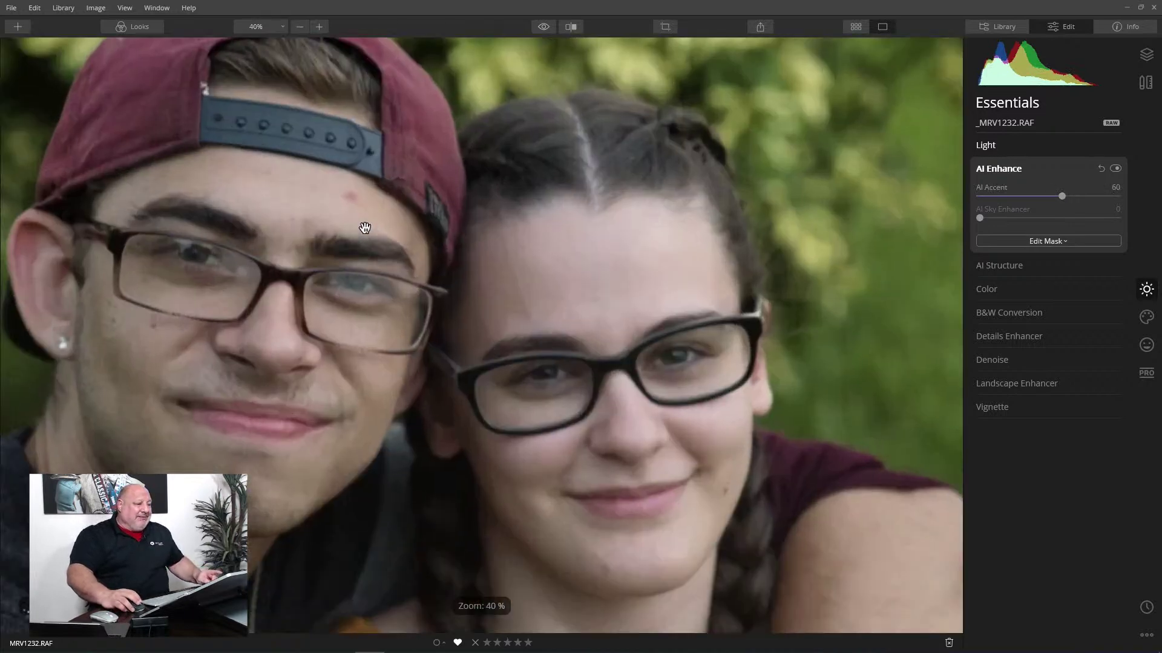
pyautogui.click(268, 24)
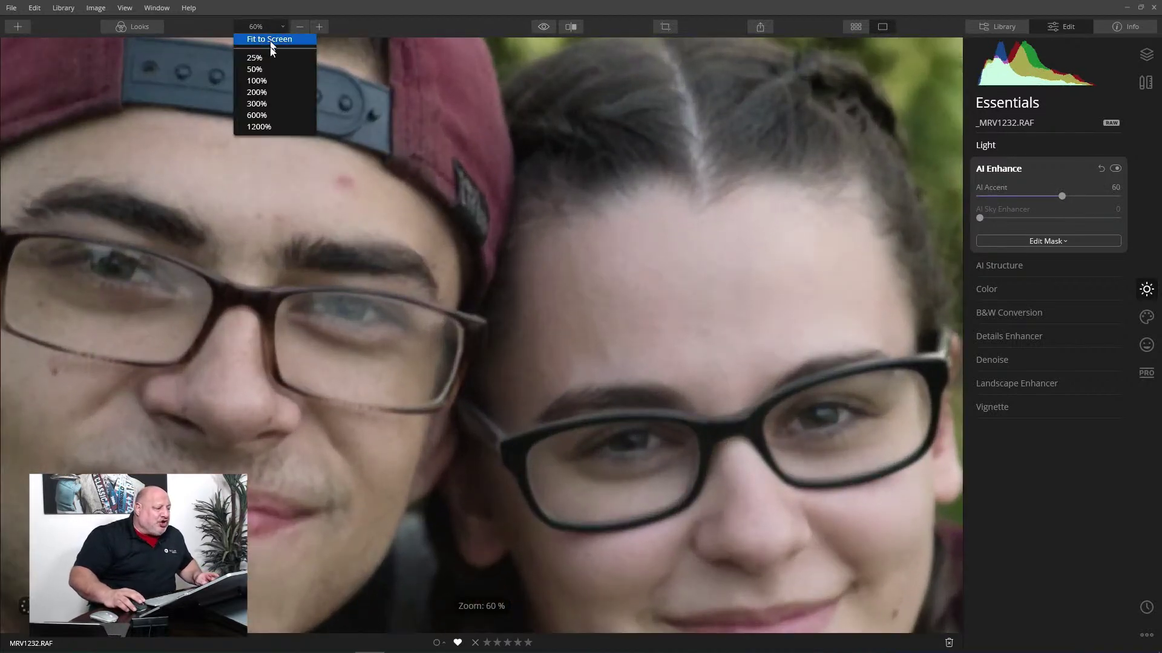
pyautogui.click(257, 78)
pyautogui.moveTo(244, 92); pyautogui.dragTo(764, 130)
pyautogui.moveTo(547, 337); pyautogui.dragTo(515, 313)
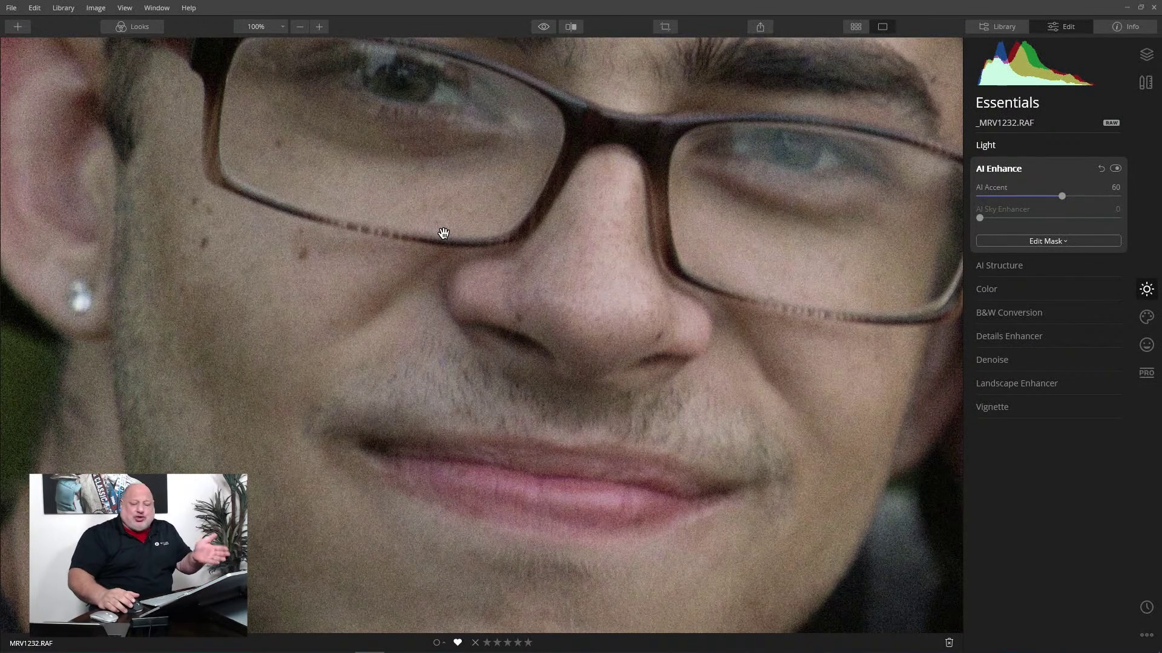
# Set Luminosity Denoise to 68 to reduce grain, keeping Color Denoise at 0
pyautogui.click(999, 361)
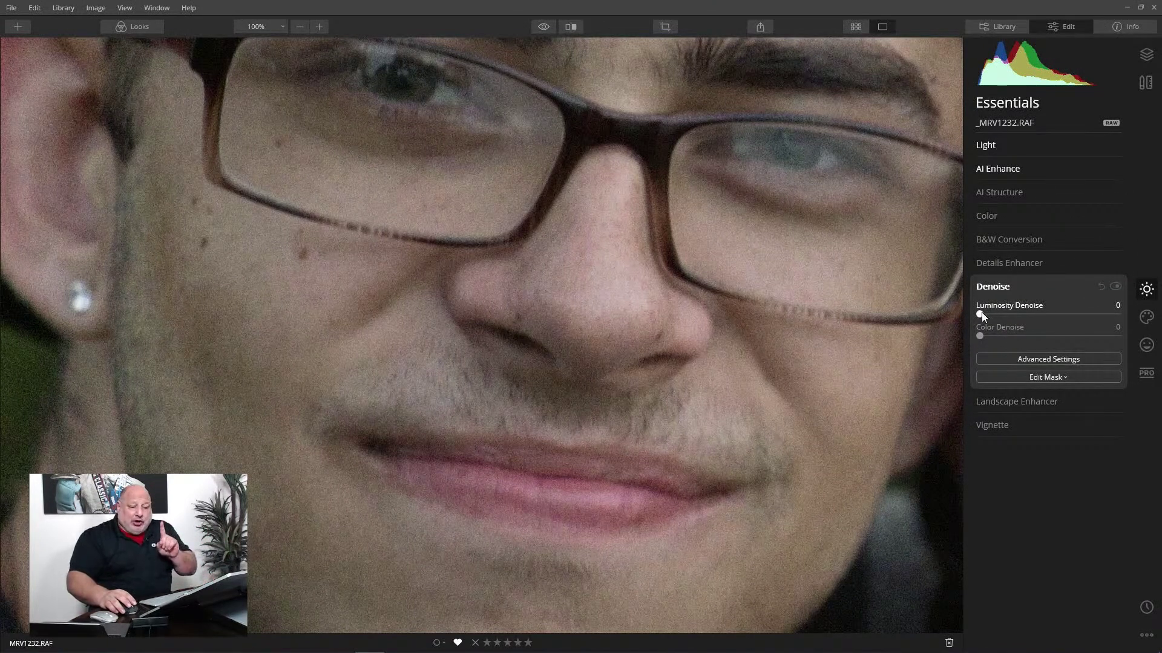
pyautogui.moveTo(978, 314); pyautogui.dragTo(1078, 315)
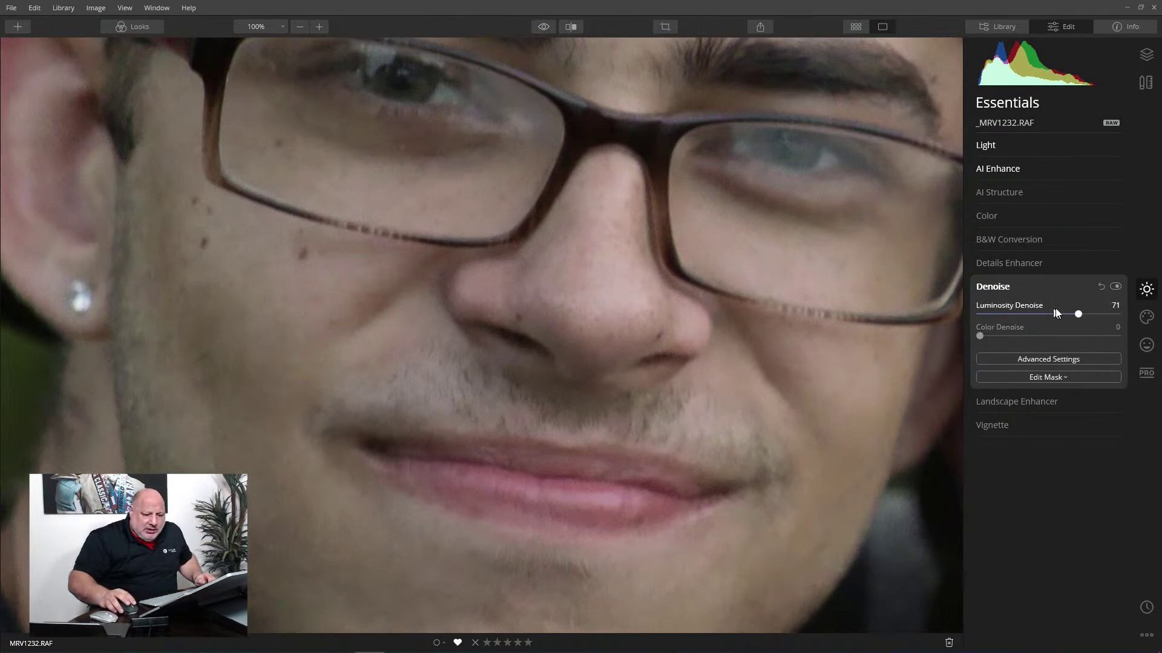
pyautogui.moveTo(1079, 315); pyautogui.dragTo(1076, 315)
# Compare the denoised result with the original and with denoising off, then fit the photo to the view
pyautogui.click(543, 26)
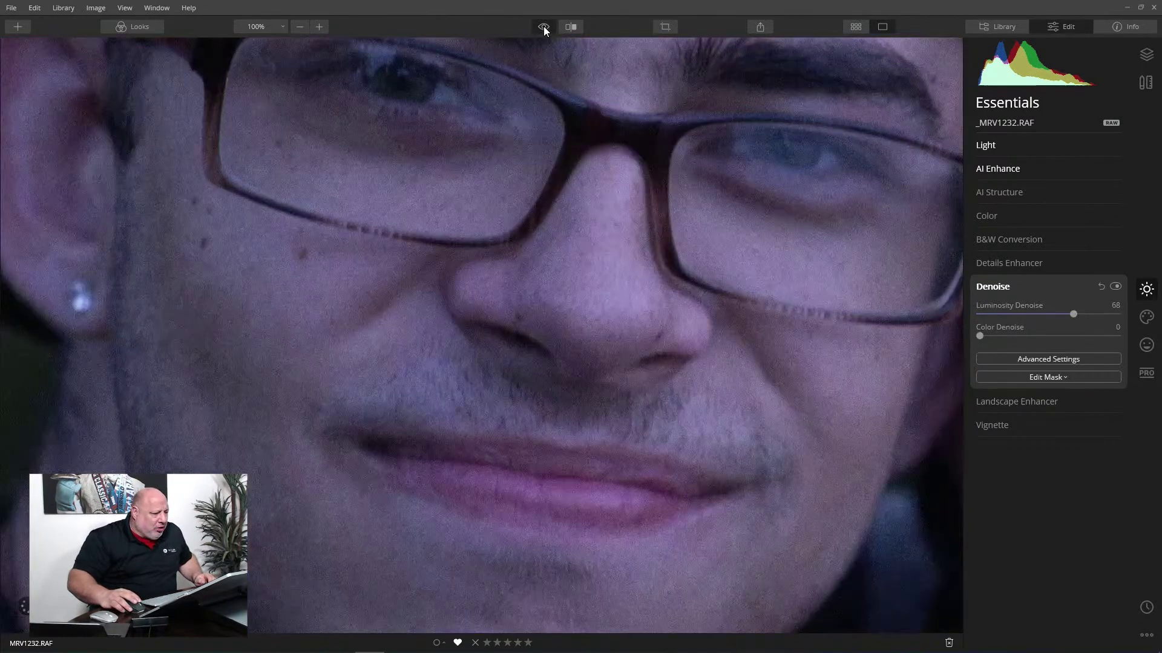
pyautogui.click(544, 26)
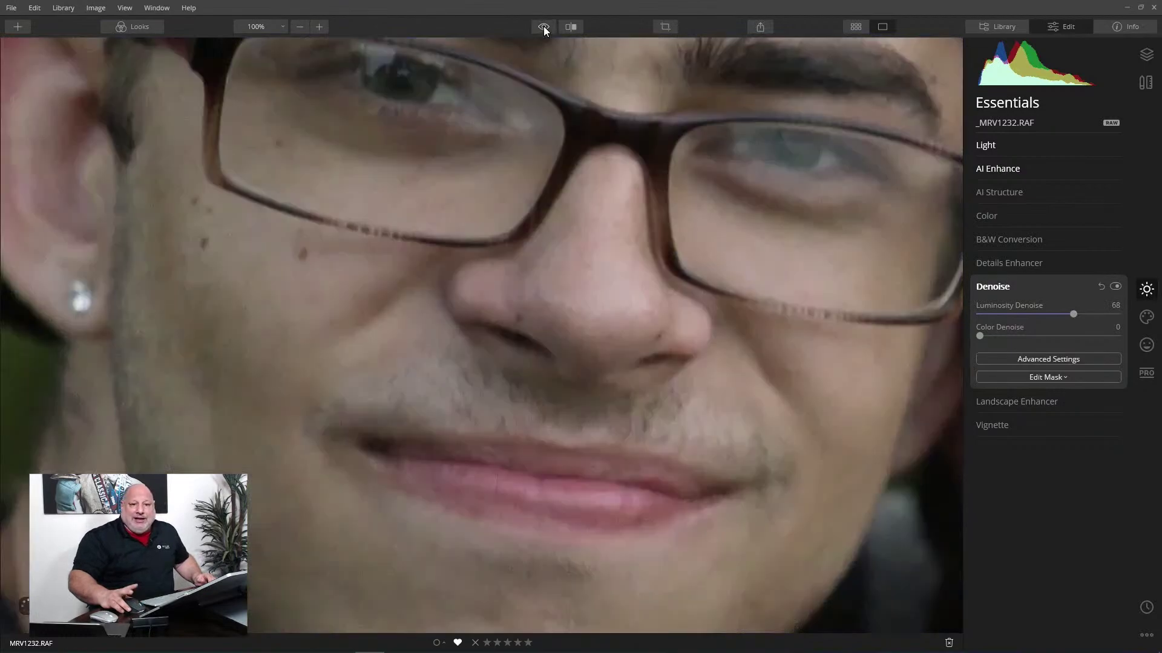
pyautogui.click(1114, 287)
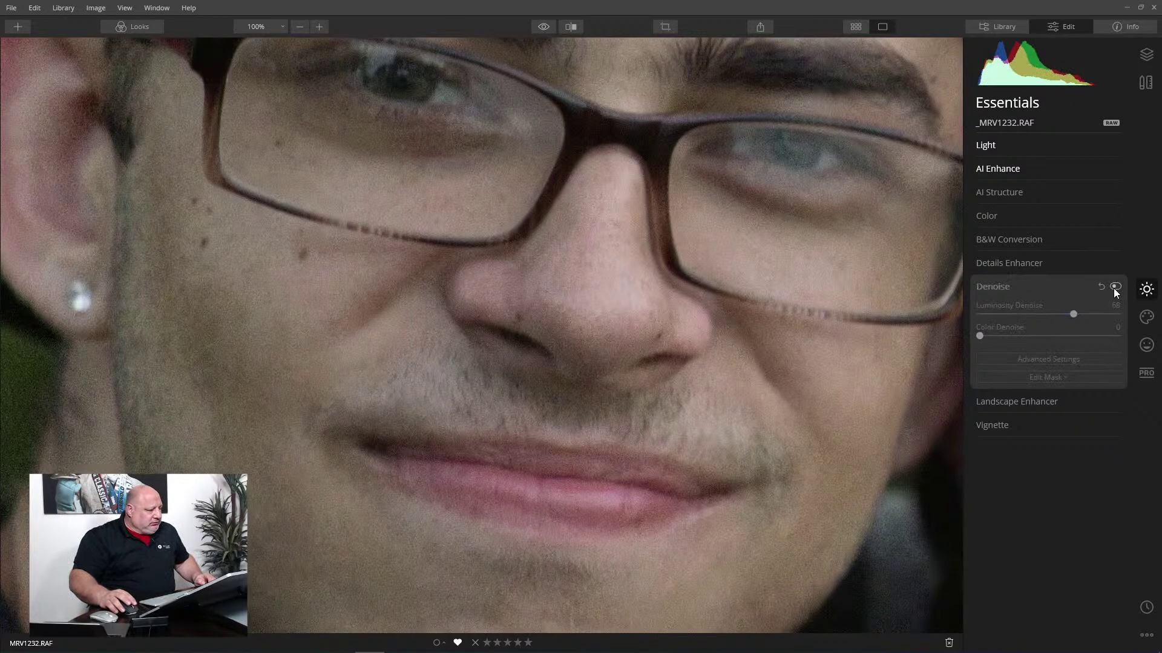
pyautogui.click(1114, 288)
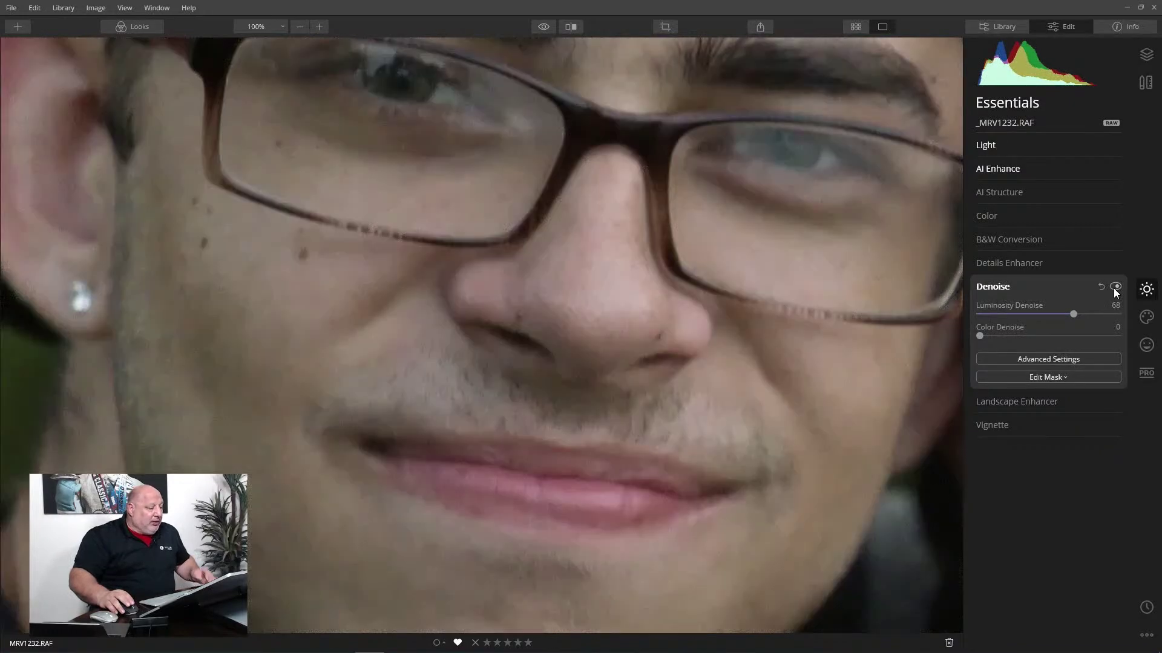
pyautogui.click(829, 305)
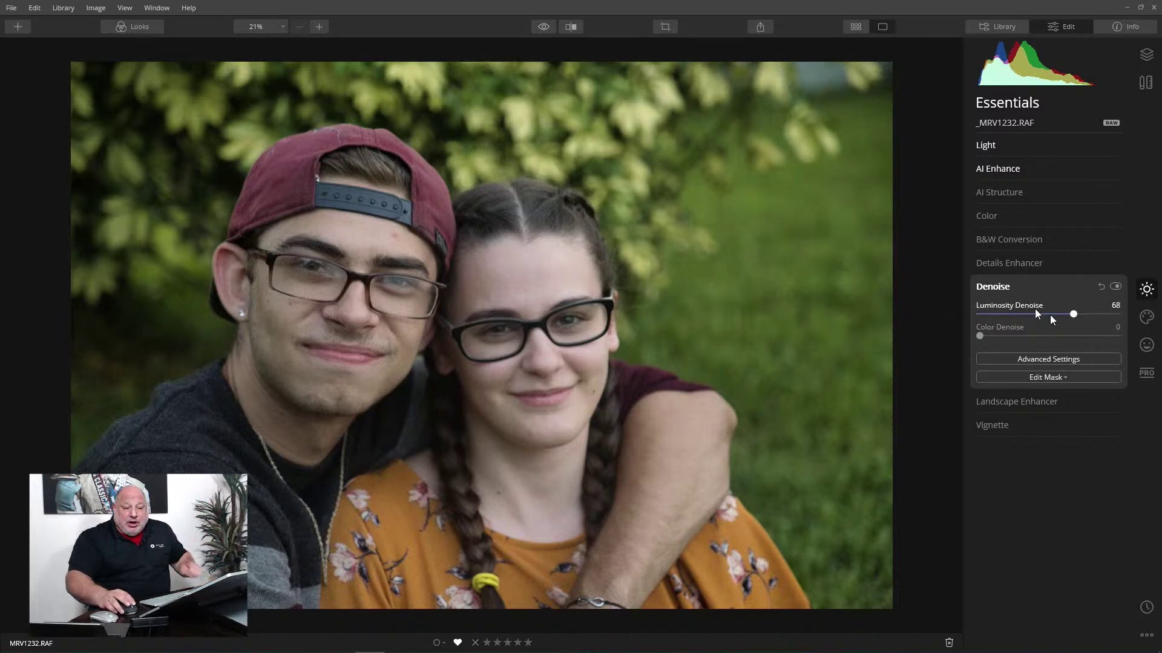
# Smooth skin with AI Skin Enhancer Amount 32 and Shine Removal 25
pyautogui.click(1152, 349)
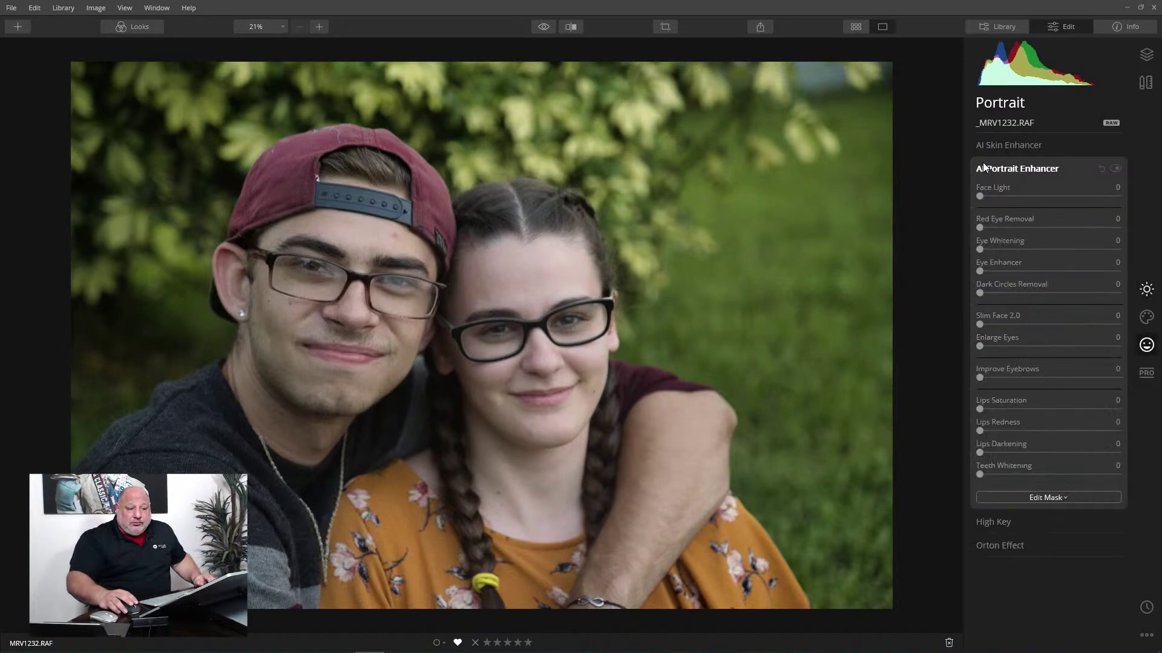
pyautogui.click(1007, 146)
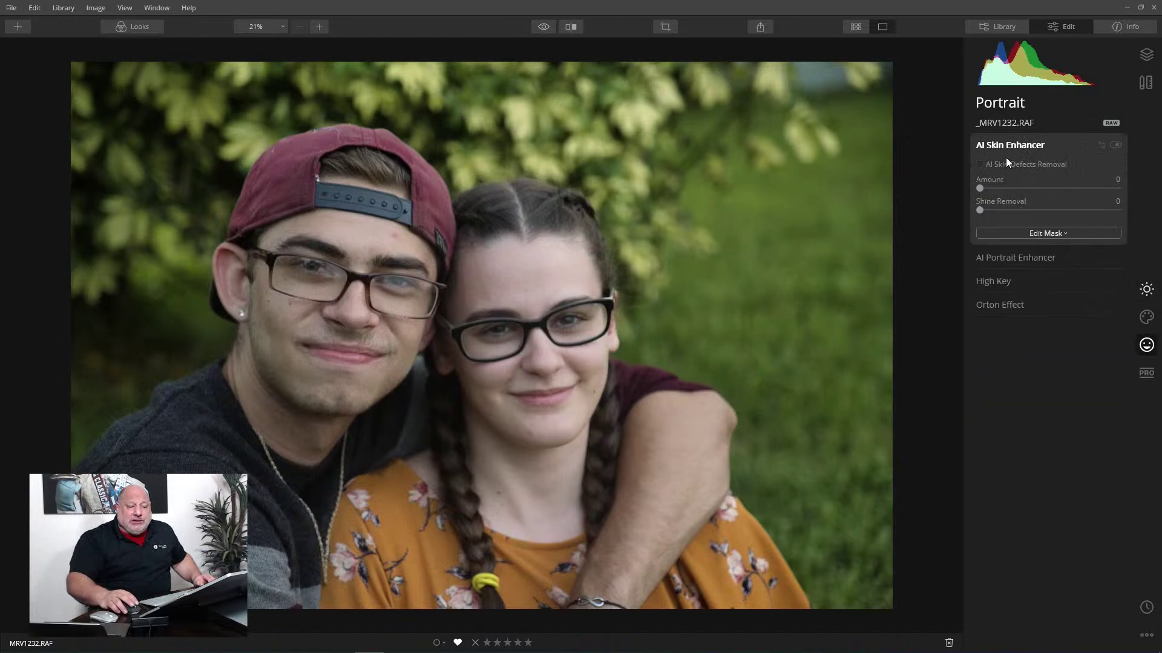
pyautogui.moveTo(978, 188); pyautogui.dragTo(1023, 189)
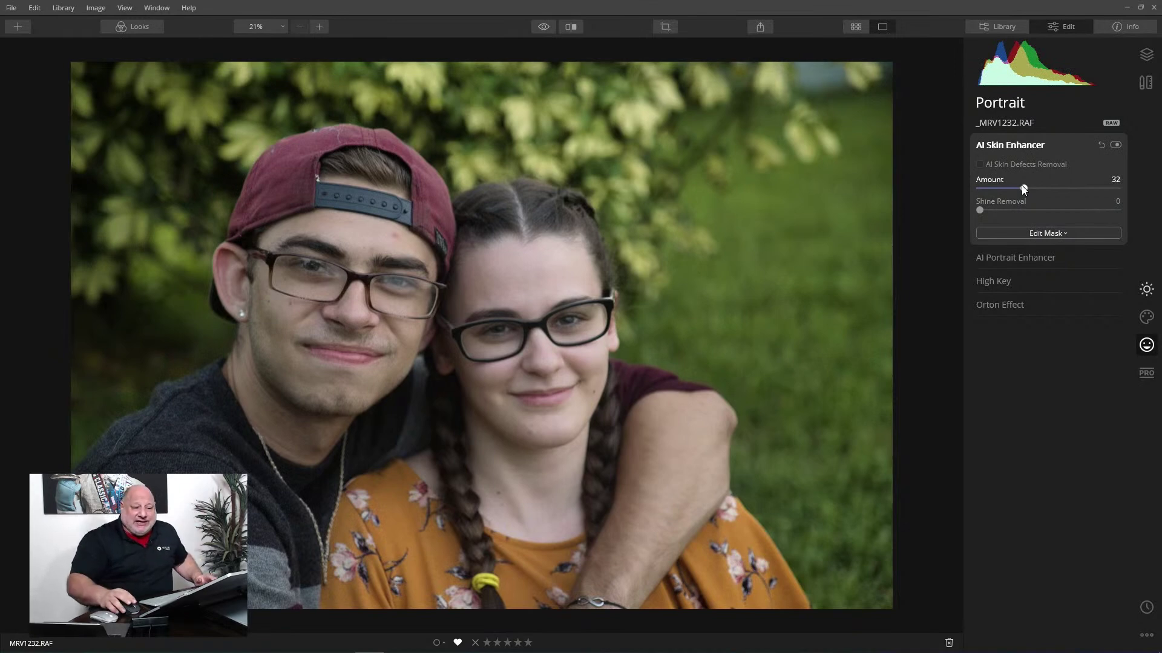
pyautogui.moveTo(980, 212); pyautogui.dragTo(1014, 213)
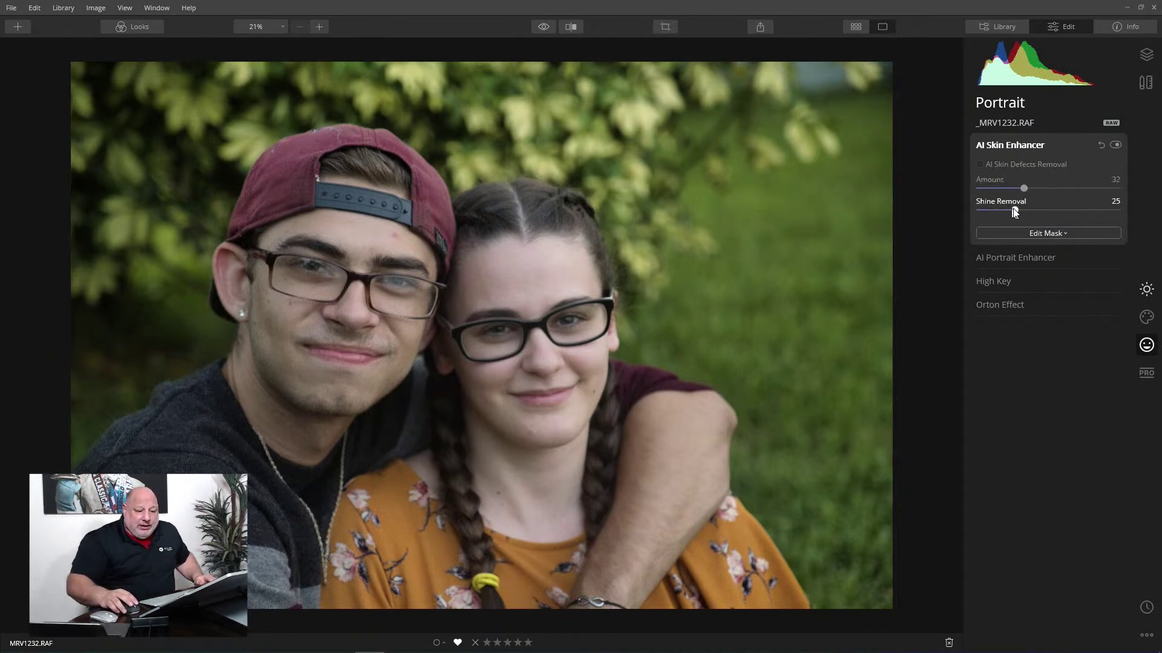
pyautogui.click(1022, 257)
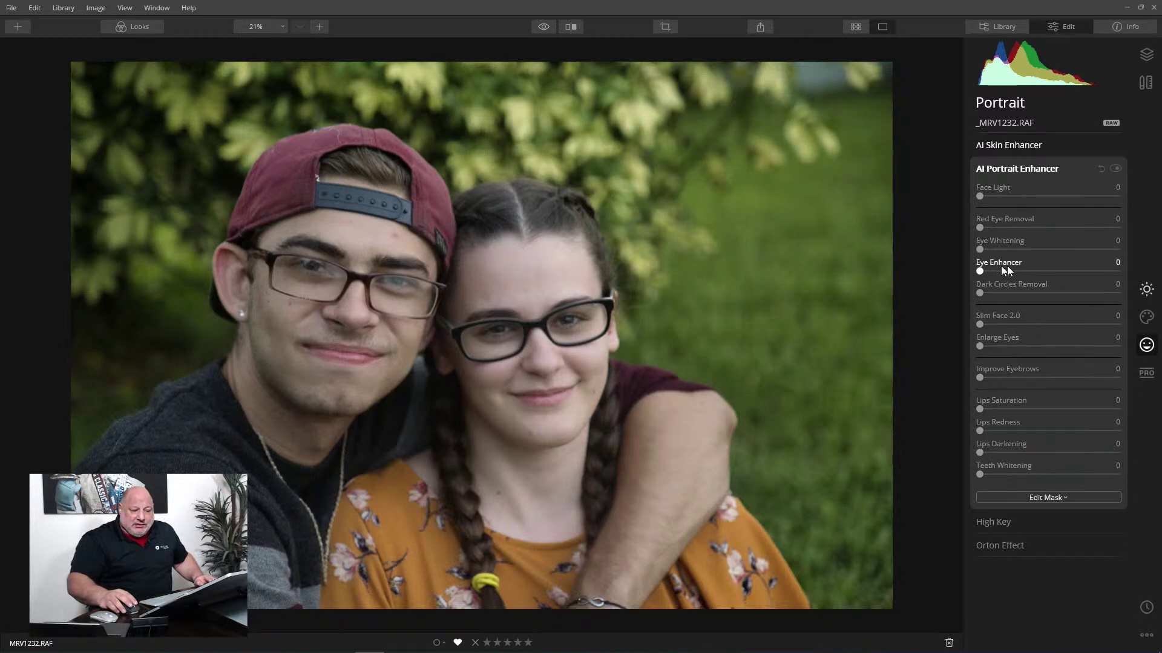
# Set Eye Enhancer to 58 and Dark Circles Removal to 30, checking against the original
pyautogui.moveTo(982, 272); pyautogui.dragTo(1053, 272)
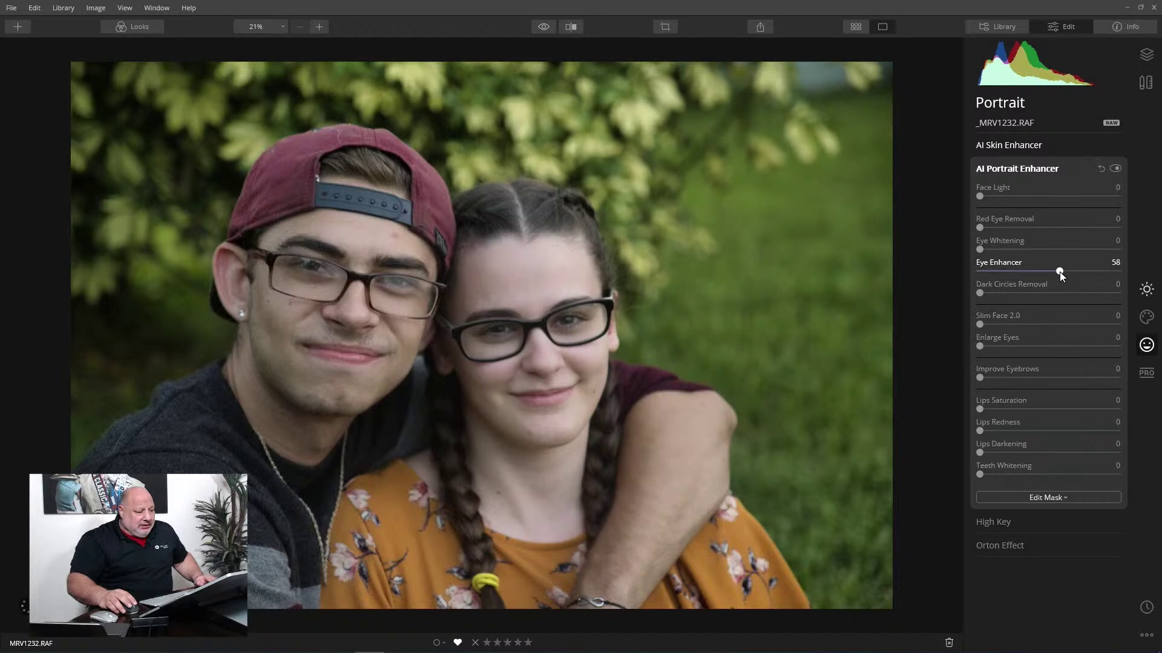
pyautogui.moveTo(980, 293); pyautogui.dragTo(1032, 295)
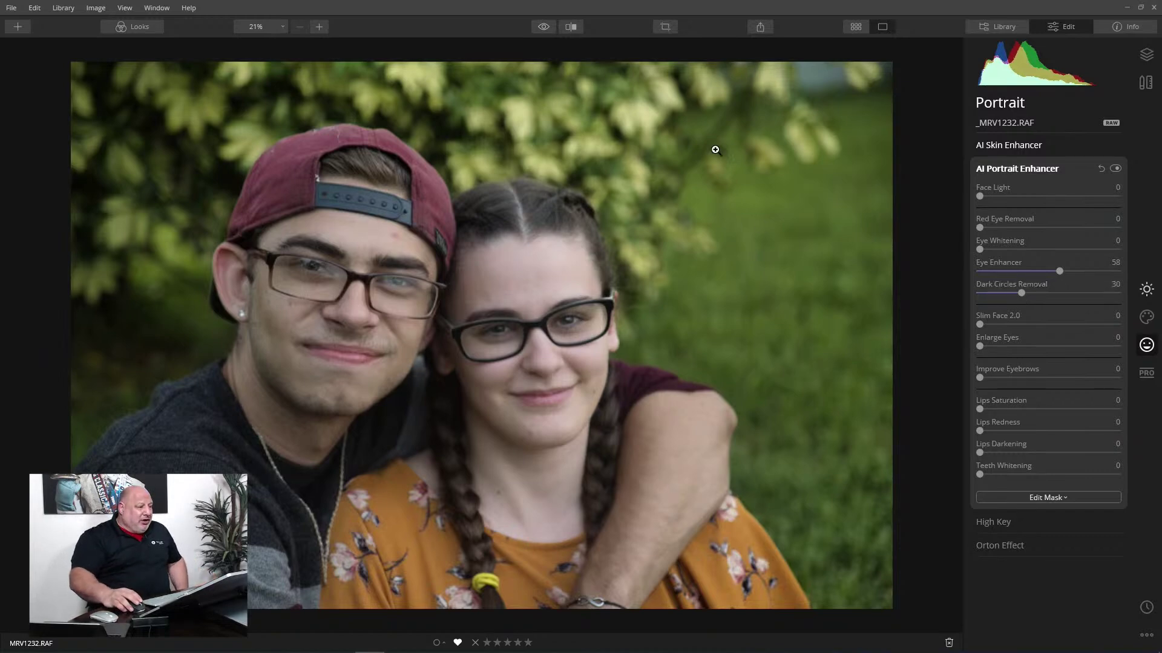
pyautogui.moveTo(557, 30); pyautogui.dragTo(544, 29)
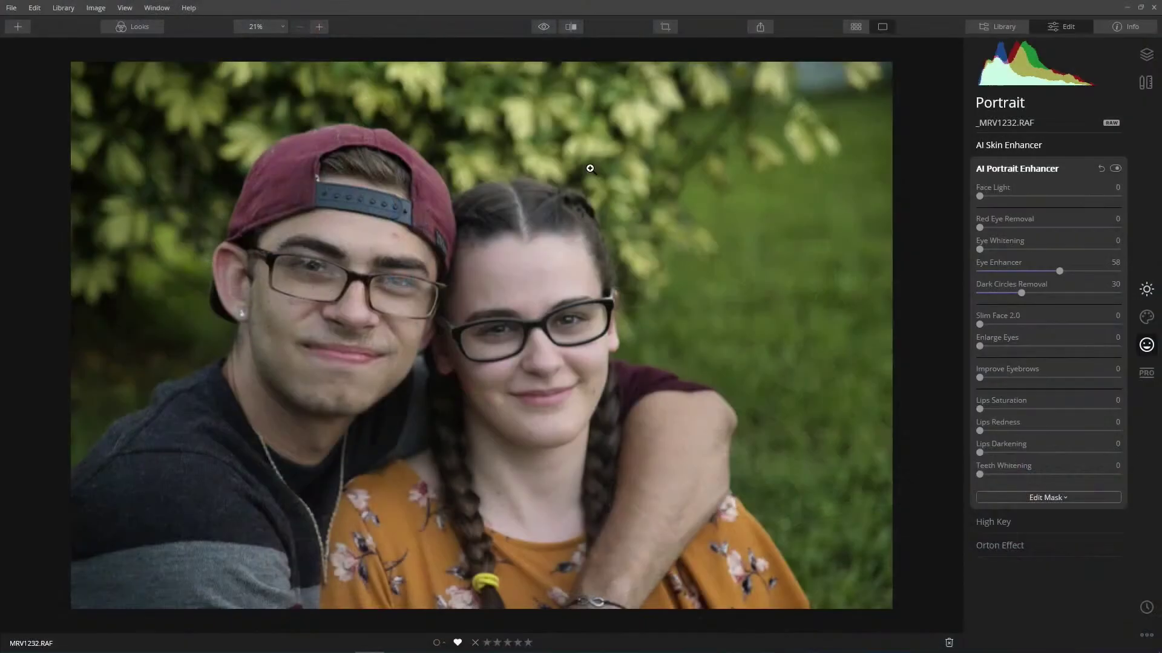
pyautogui.click(1043, 173)
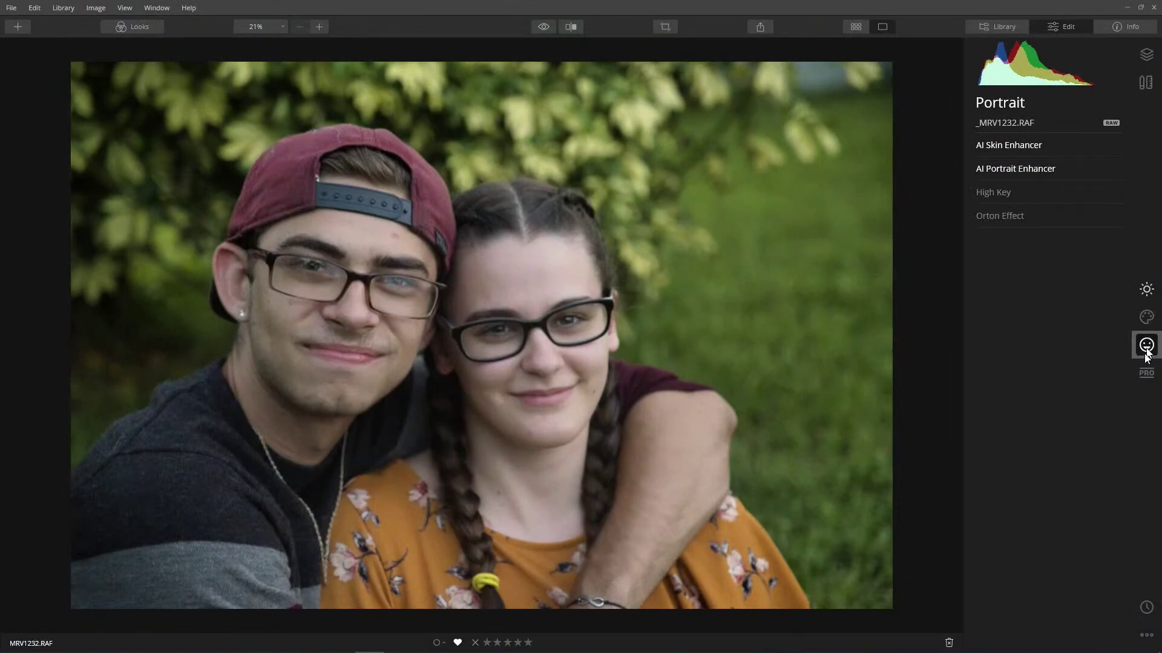
pyautogui.click(1144, 324)
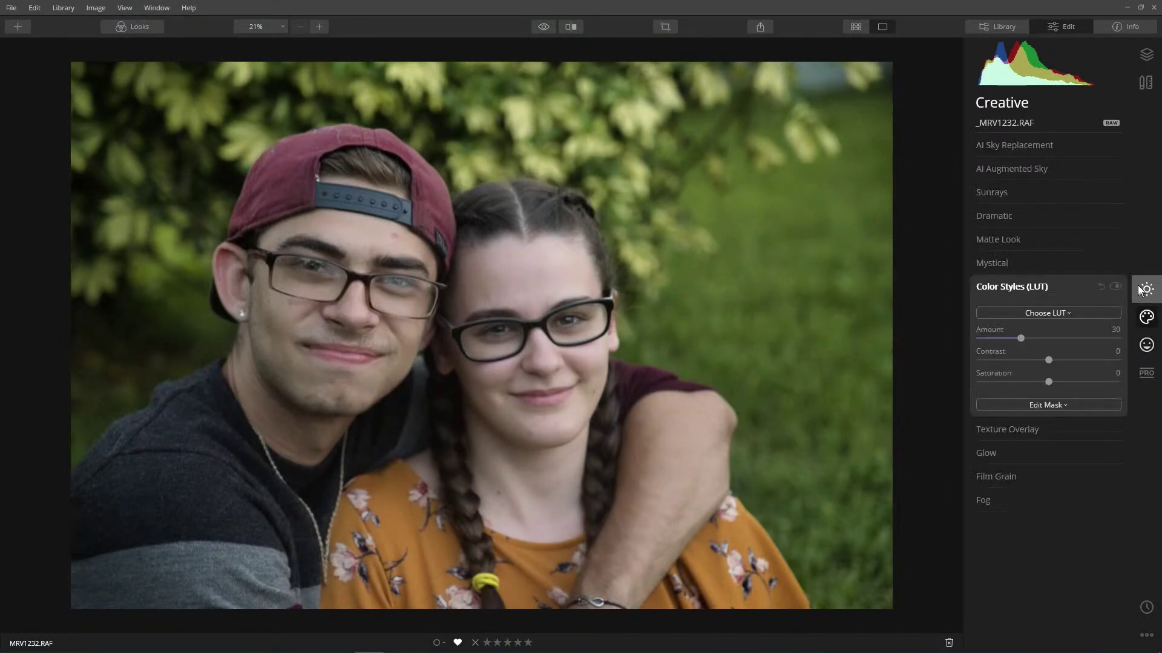
pyautogui.click(1146, 290)
# Convert the portrait to black and white with B&W Conversion
pyautogui.click(1023, 239)
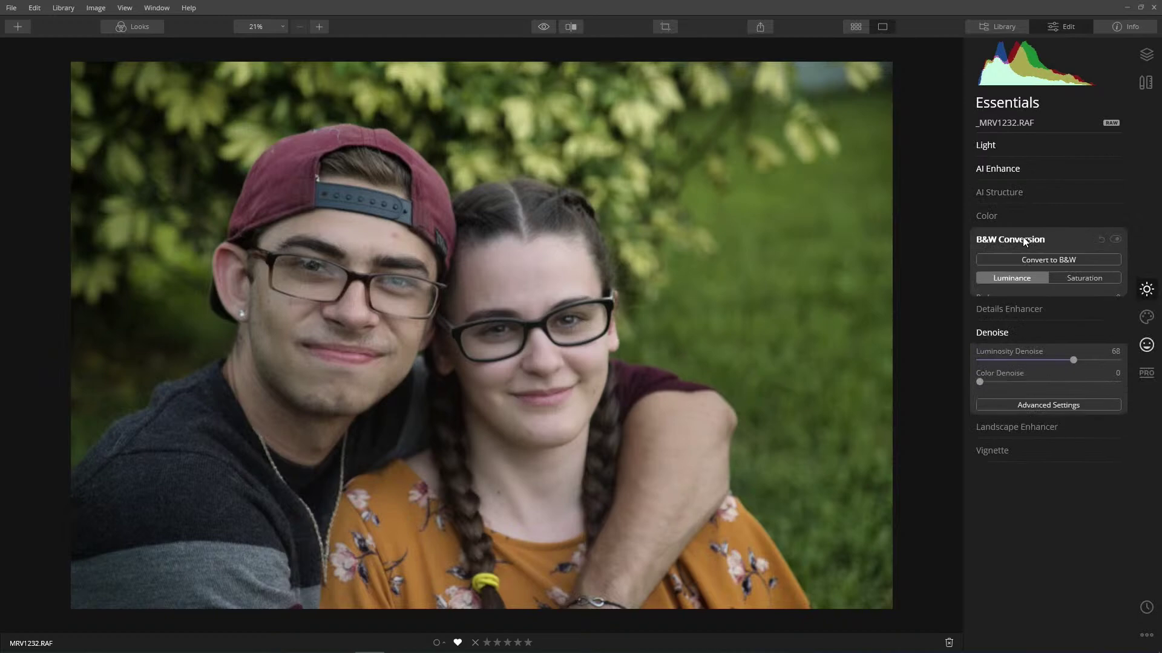
pyautogui.click(1054, 259)
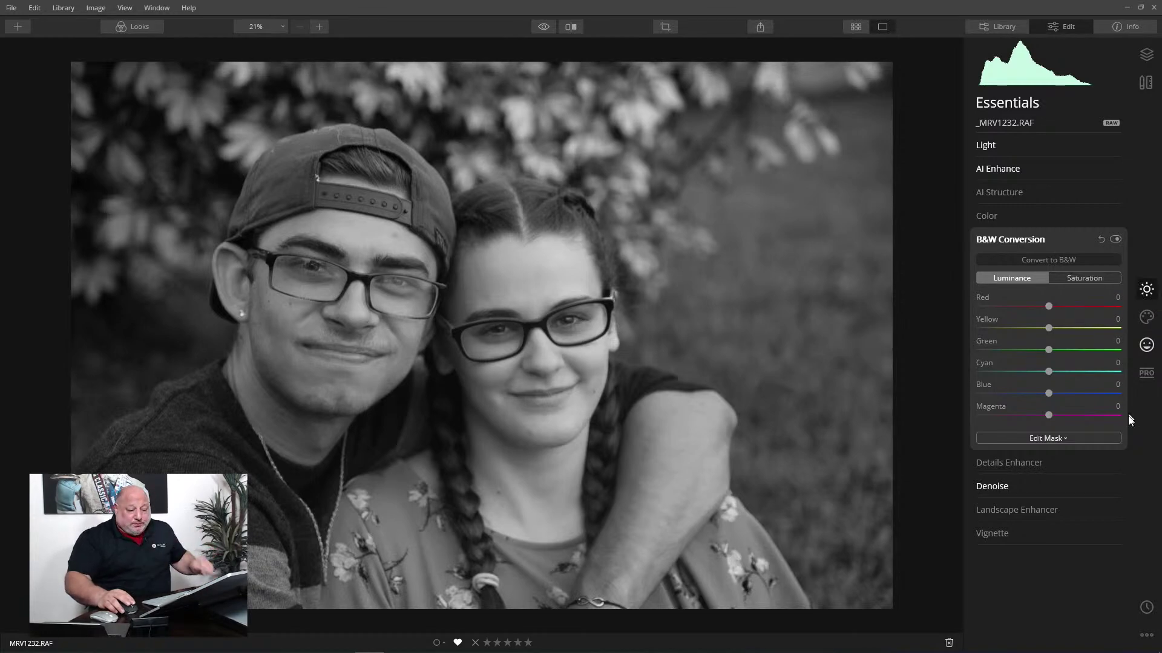
pyautogui.click(1058, 468)
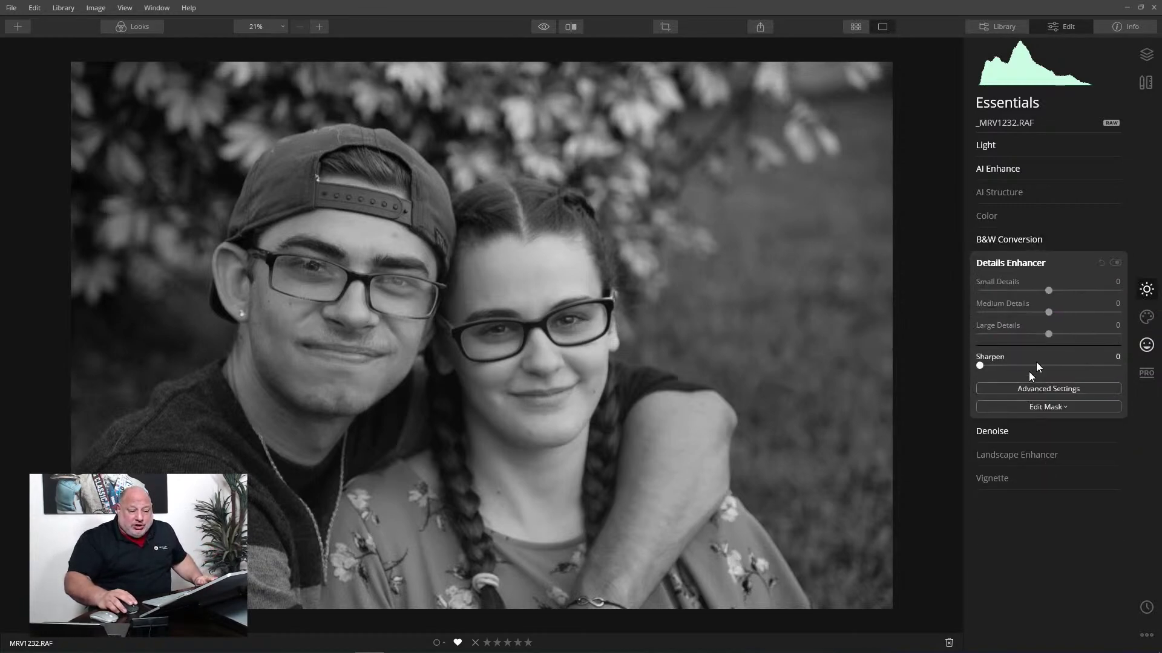
# Boost Details Enhancer's Medium Details to 65
pyautogui.moveTo(1068, 316); pyautogui.dragTo(1083, 317)
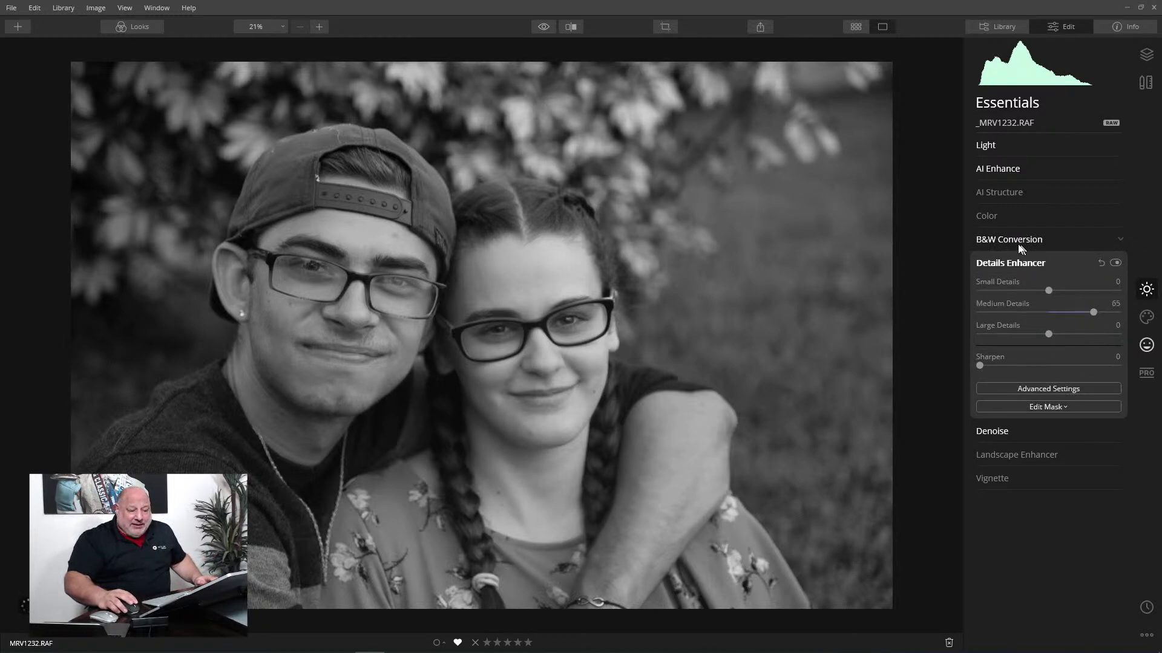
pyautogui.click(1006, 264)
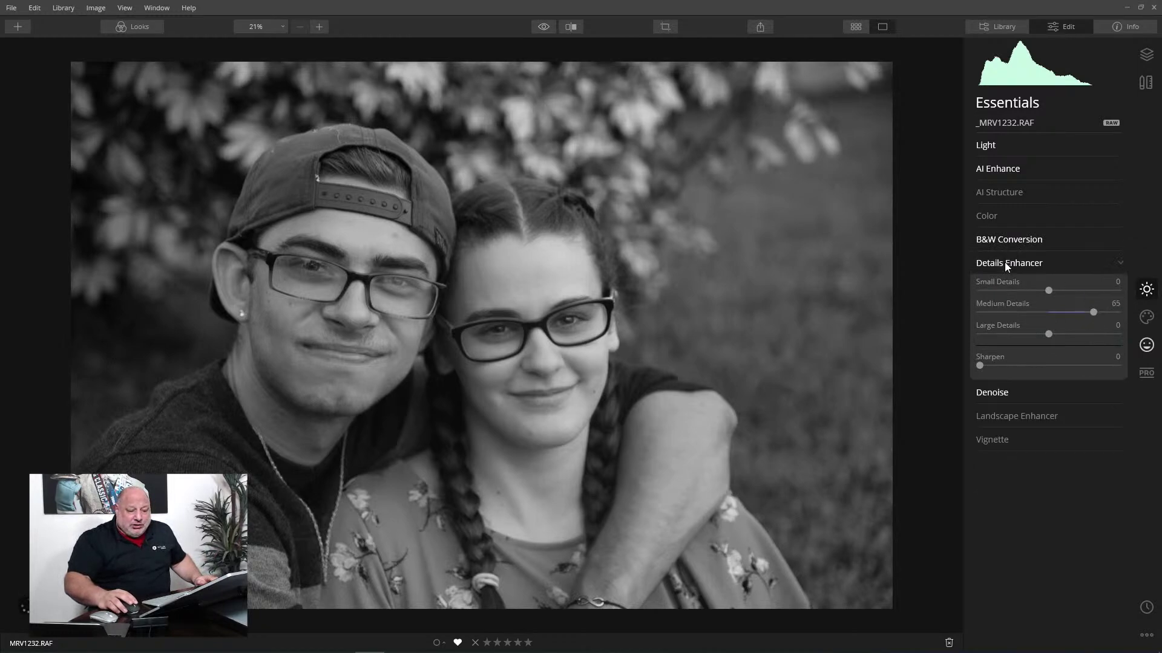
# Add subtle Film Grain at Amount 7, then zoom in on the faces
pyautogui.click(1147, 316)
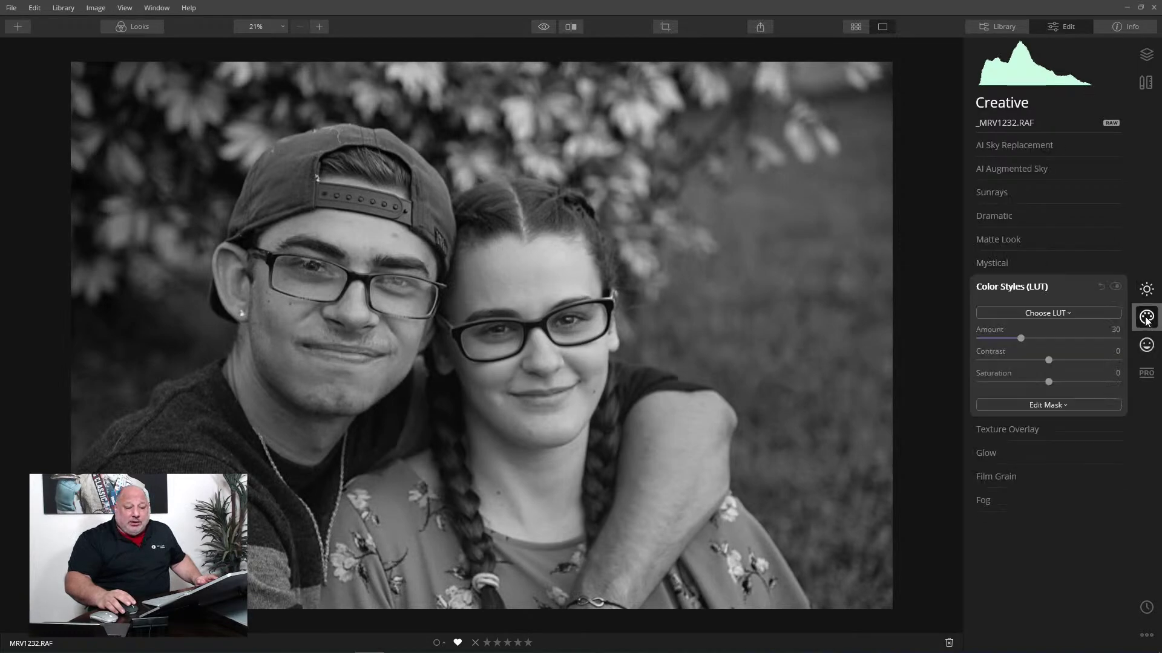
pyautogui.click(1029, 286)
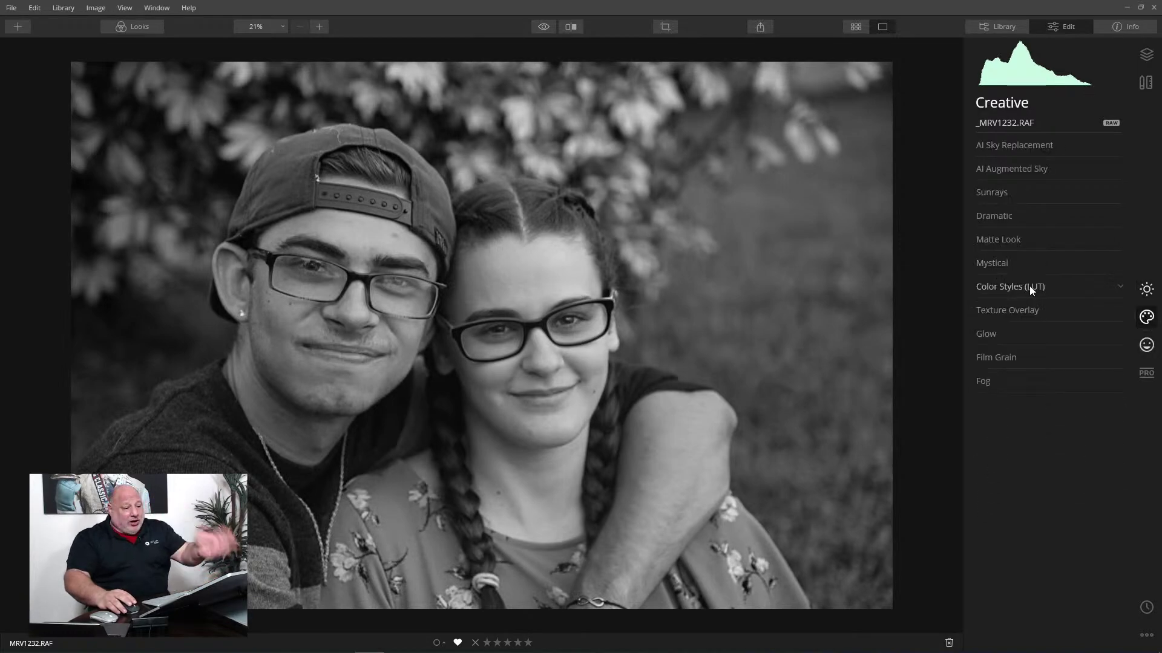
pyautogui.click(1002, 359)
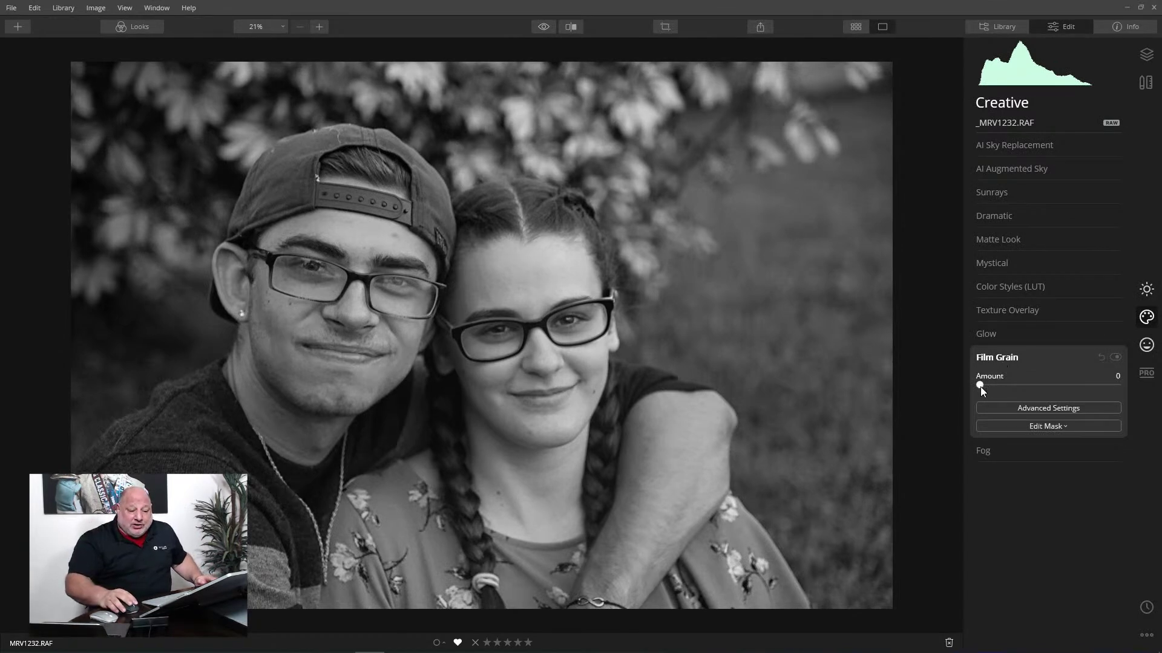
pyautogui.moveTo(980, 385); pyautogui.dragTo(987, 386)
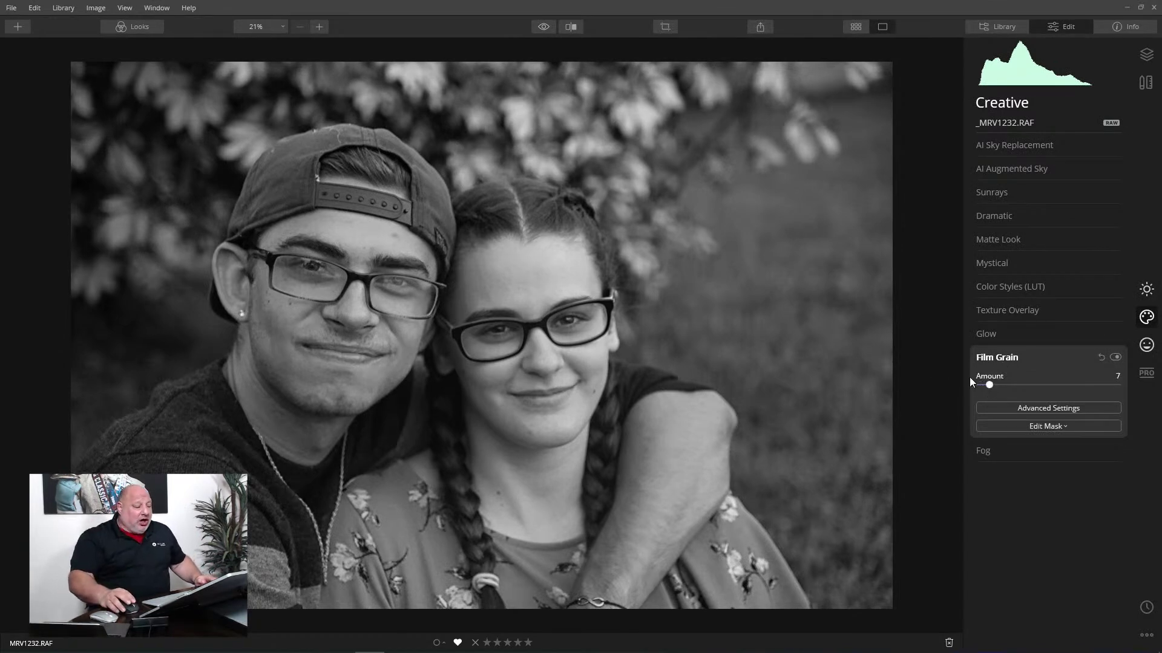
pyautogui.scroll(3, 372, 276)
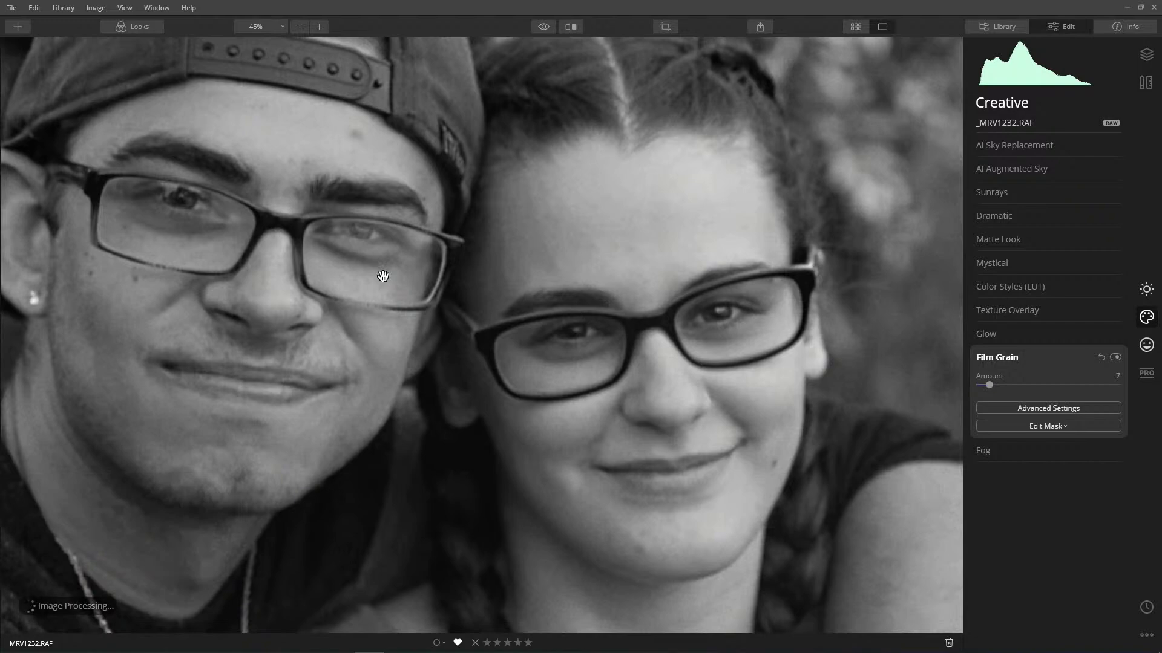
# Inspect the grain on the faces up close, then zoom back to fit and return to the Grad Party grid
pyautogui.moveTo(480, 319); pyautogui.dragTo(568, 331)
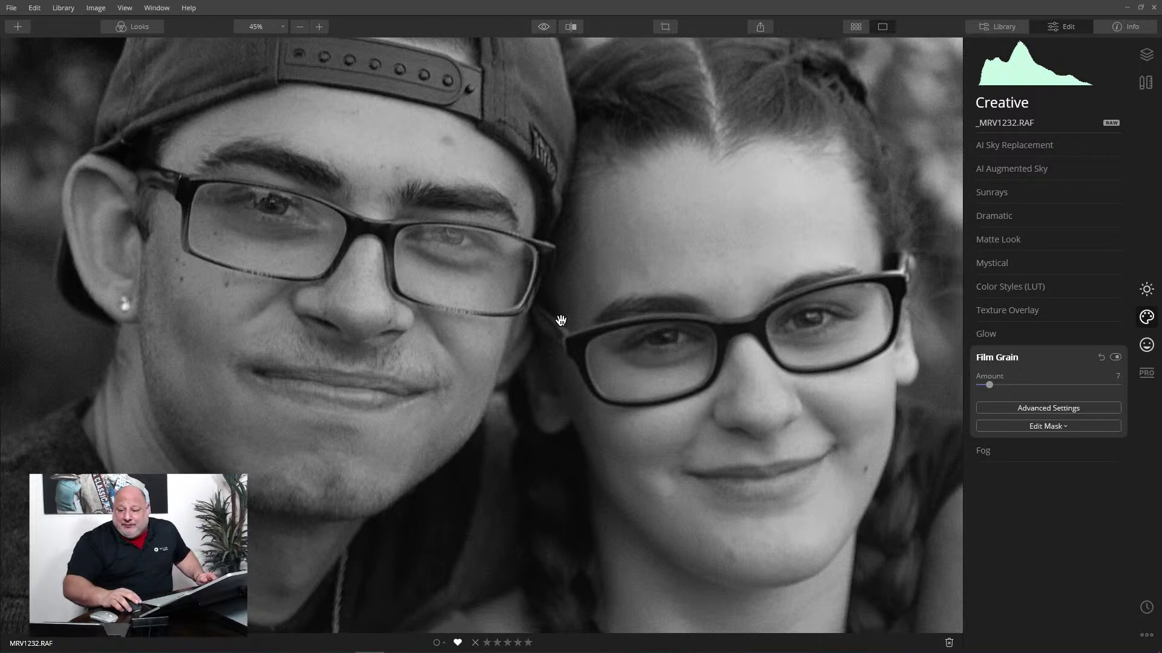
pyautogui.scroll(-3, 561, 320)
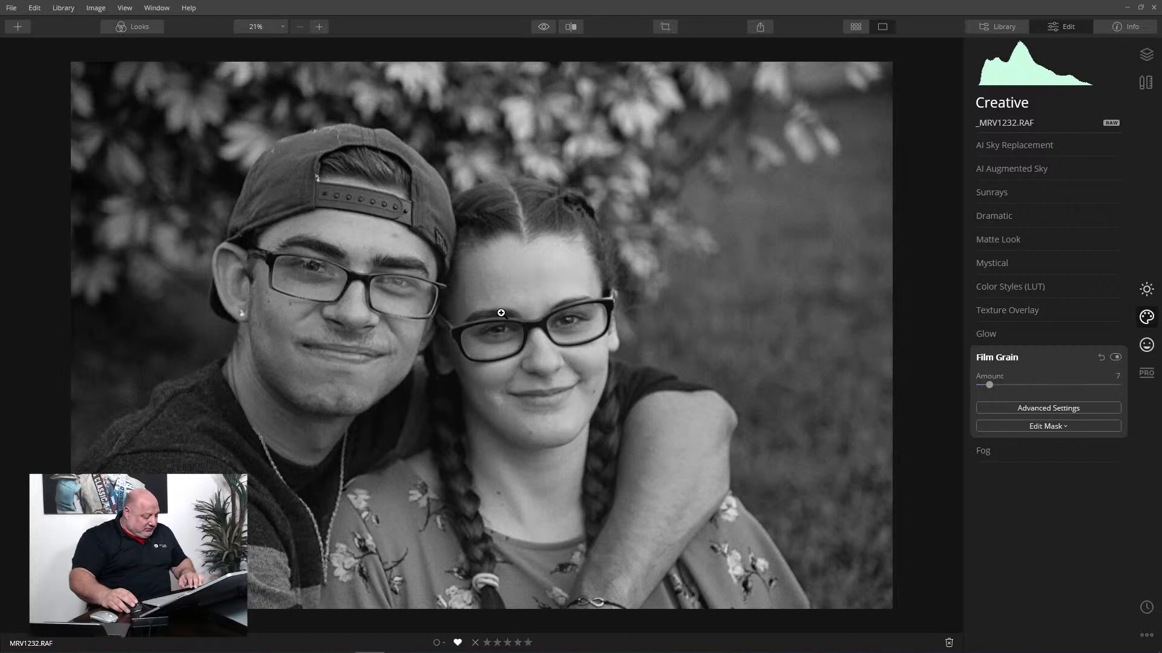
pyautogui.press('g')
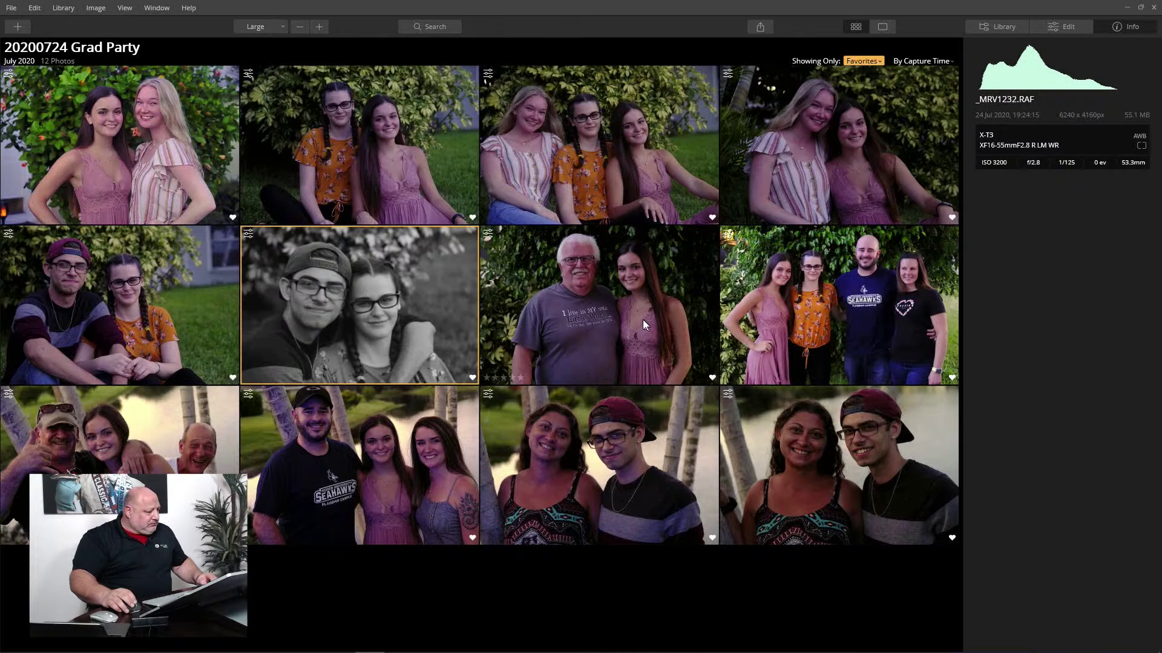
# Preview the four-person group photo _MRV1286.RAF, then go back to the album grid
pyautogui.doubleClick(848, 282)
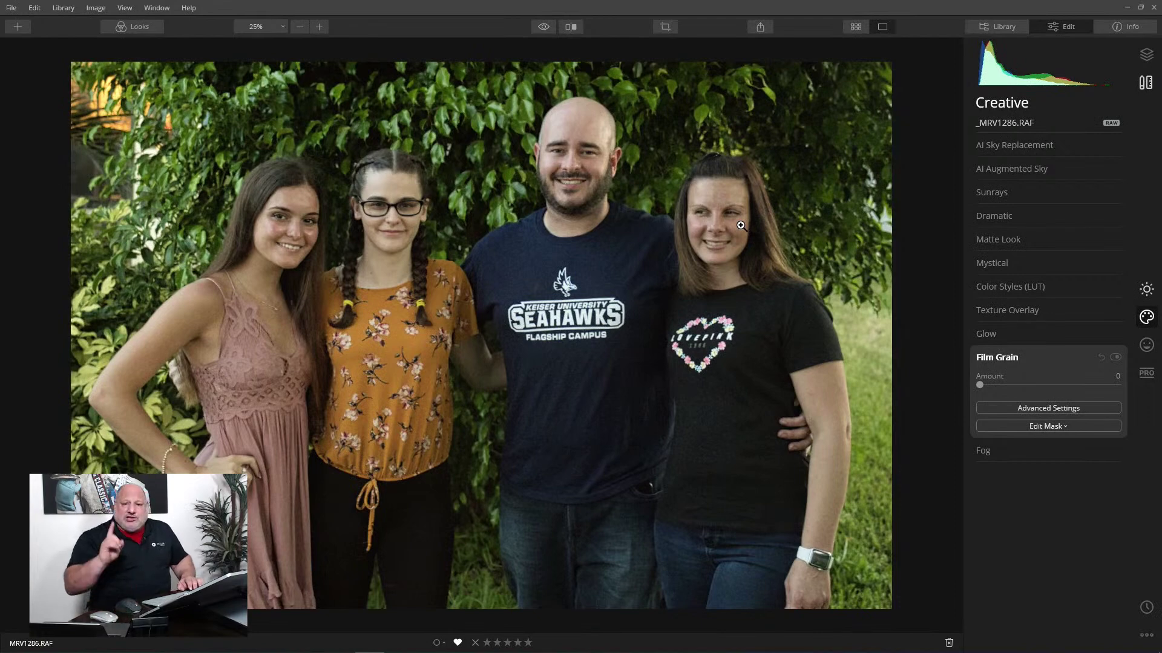
pyautogui.press('g')
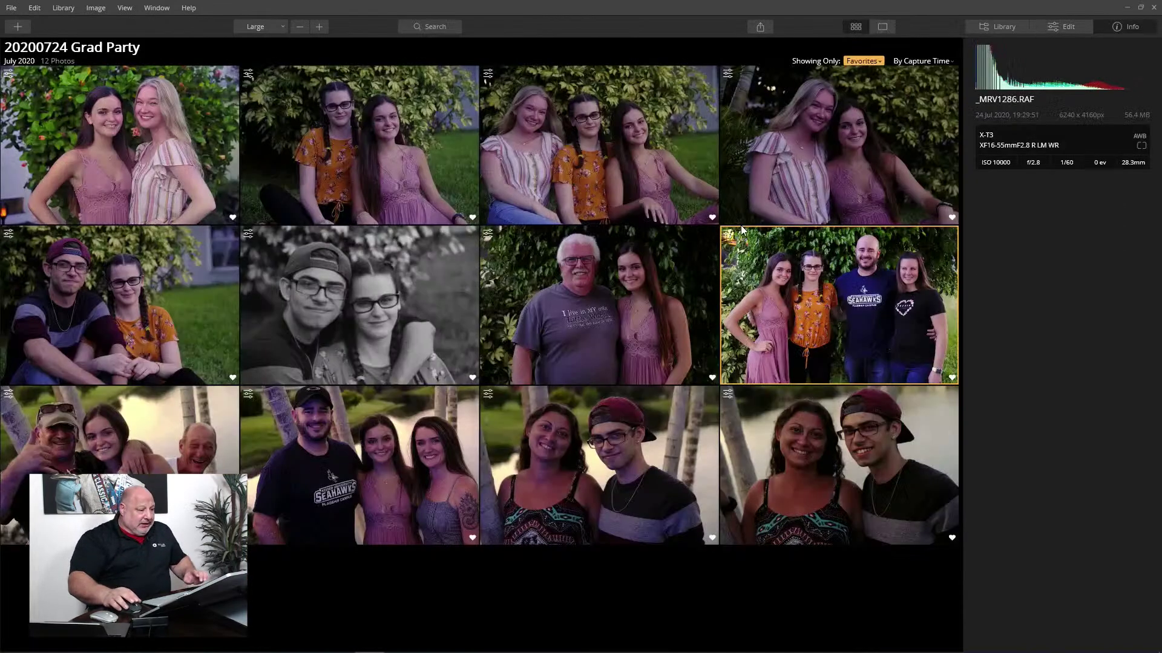
pyautogui.click(861, 61)
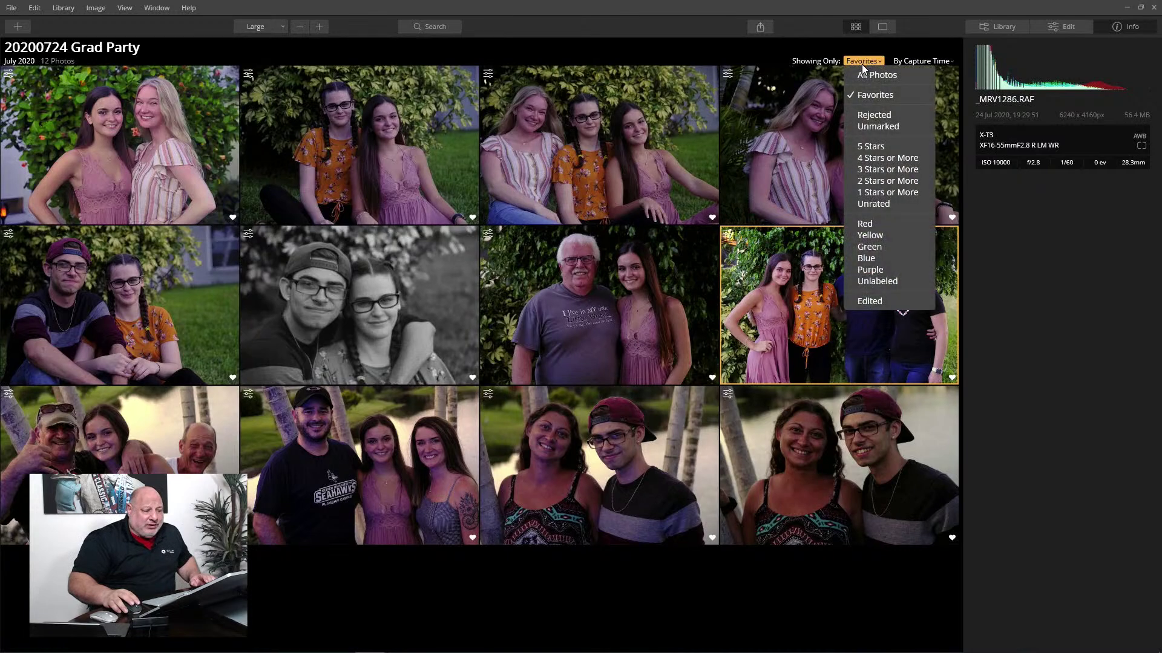
pyautogui.click(861, 75)
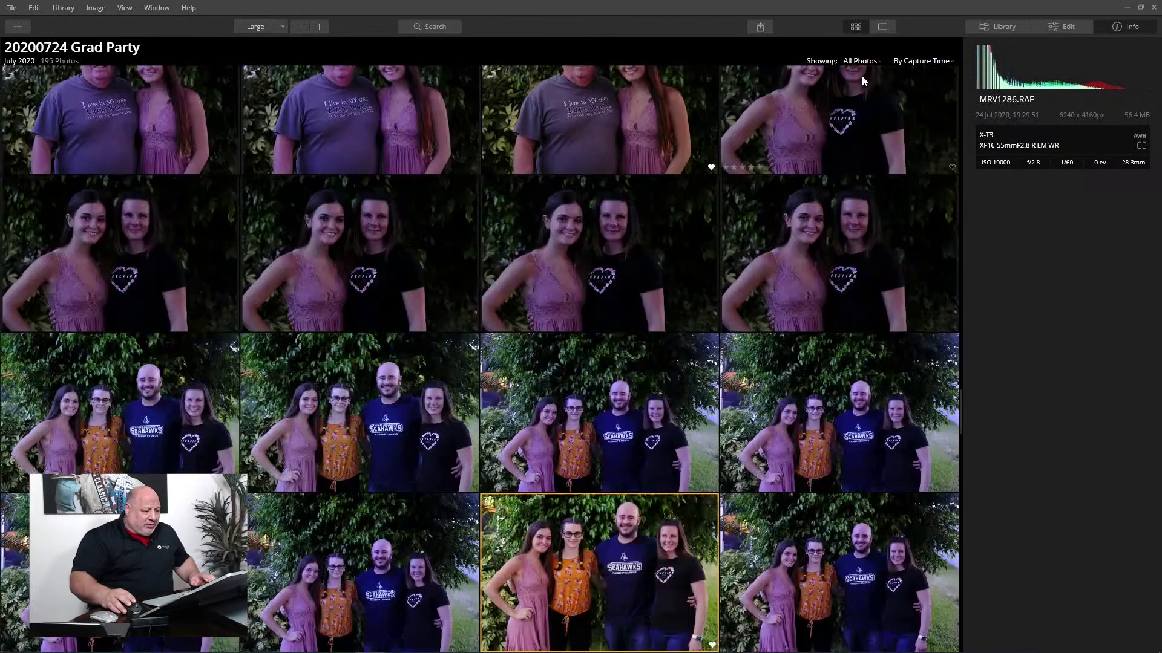
pyautogui.scroll(-3, 669, 425)
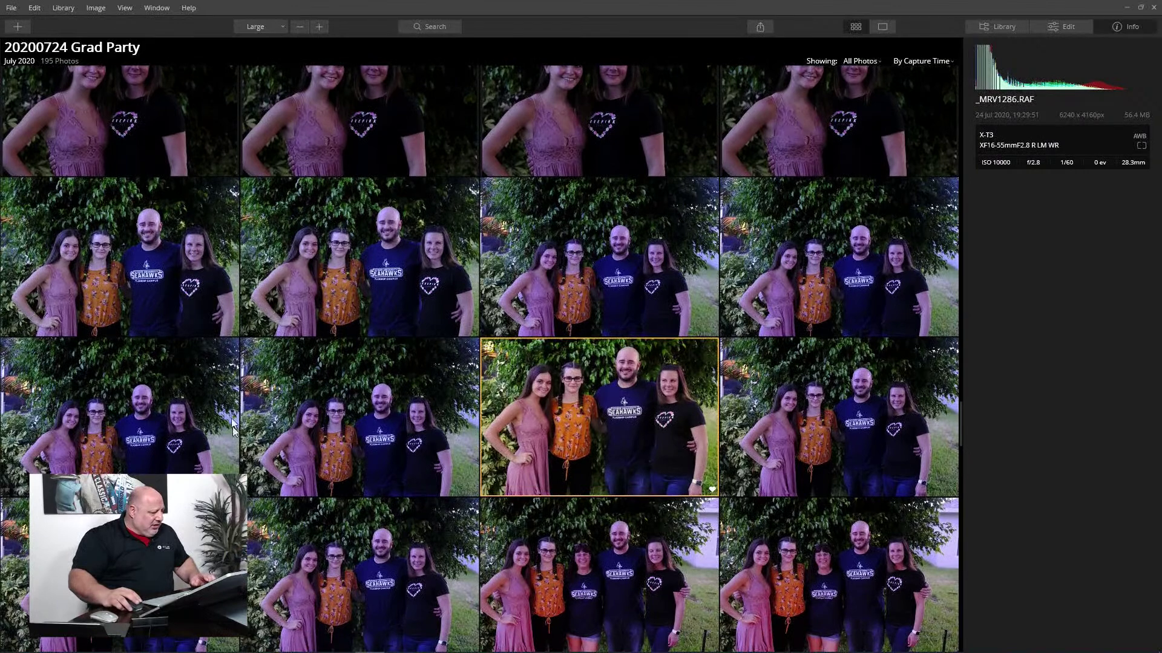
pyautogui.click(811, 428)
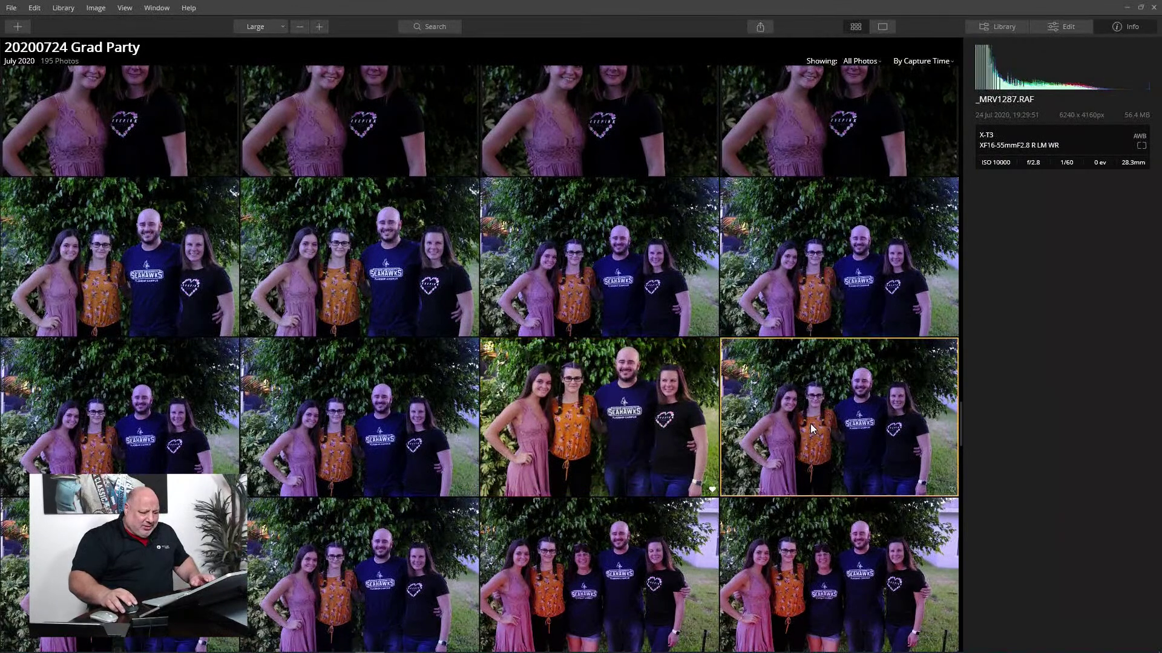
pyautogui.doubleClick(811, 425)
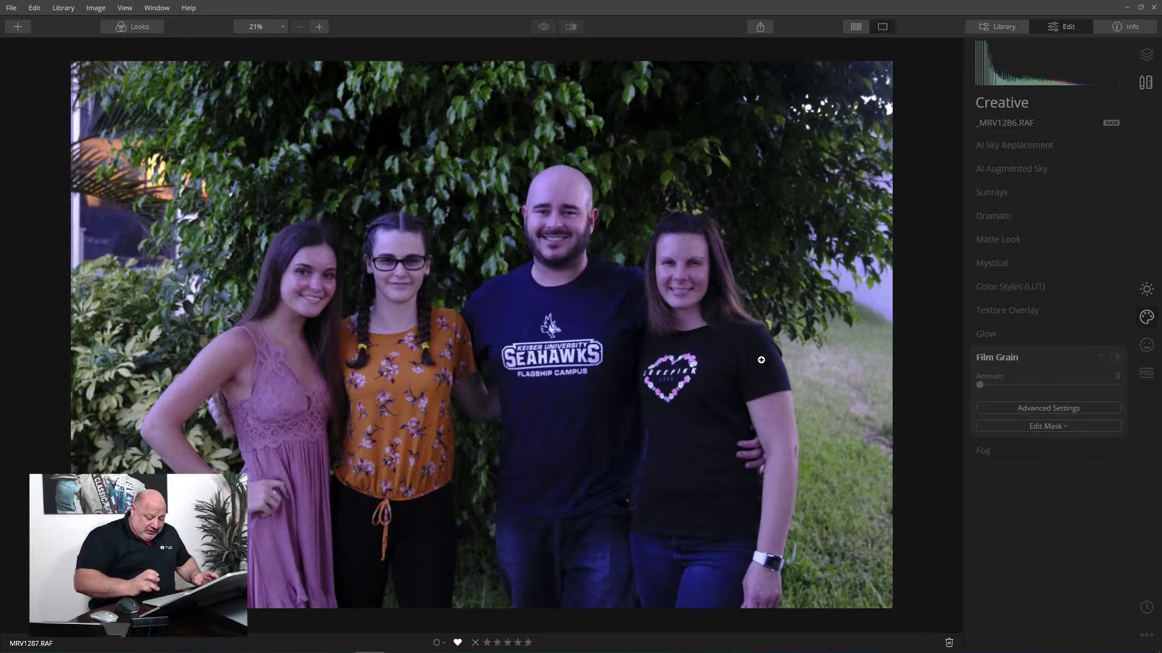
# Page back and forth through the neighbouring group shots, settling on _MRV1289.RAF
pyautogui.press('Right')
pyautogui.press('Right')
pyautogui.press('Right')
pyautogui.press('Right')
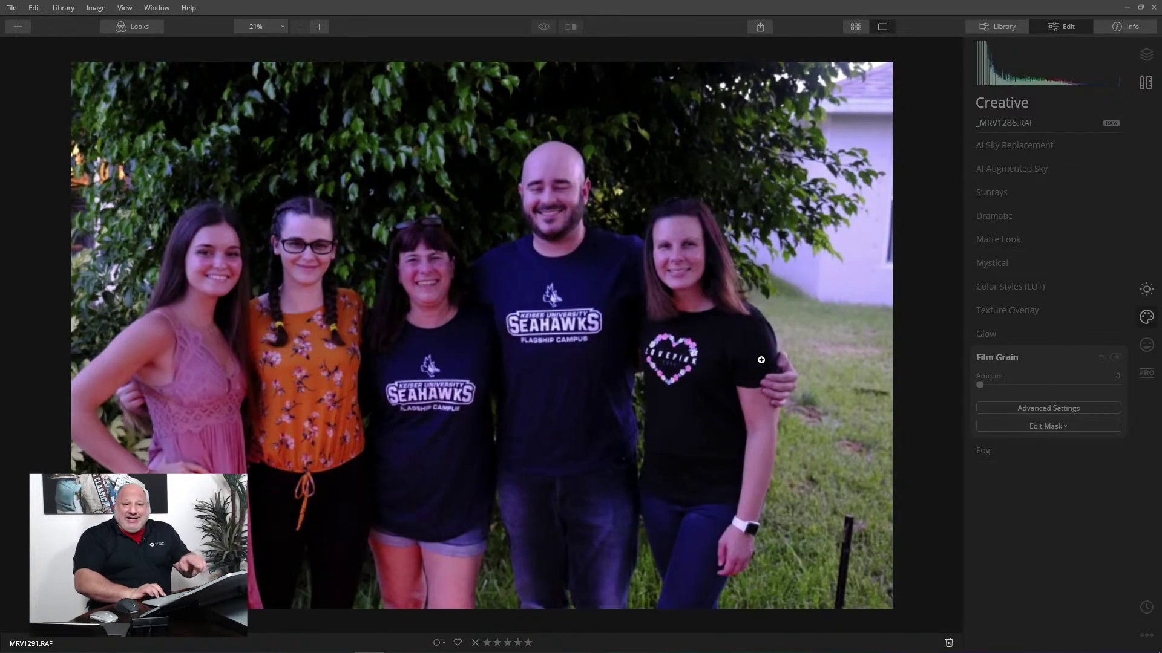
pyautogui.press('Right')
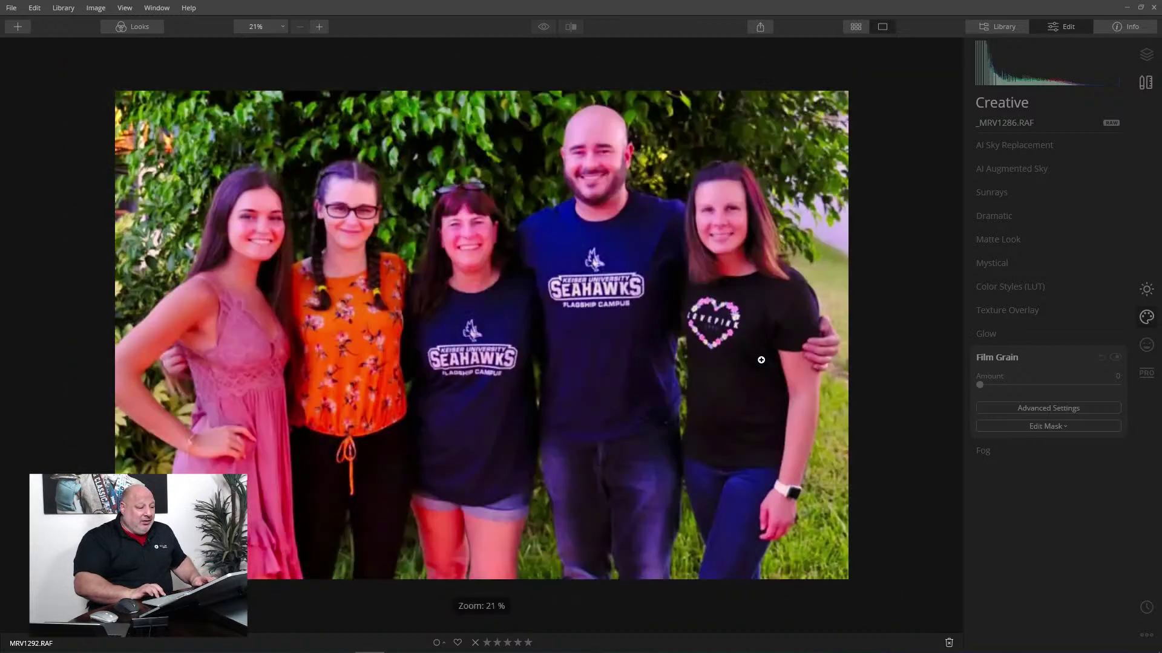
pyautogui.press('Right')
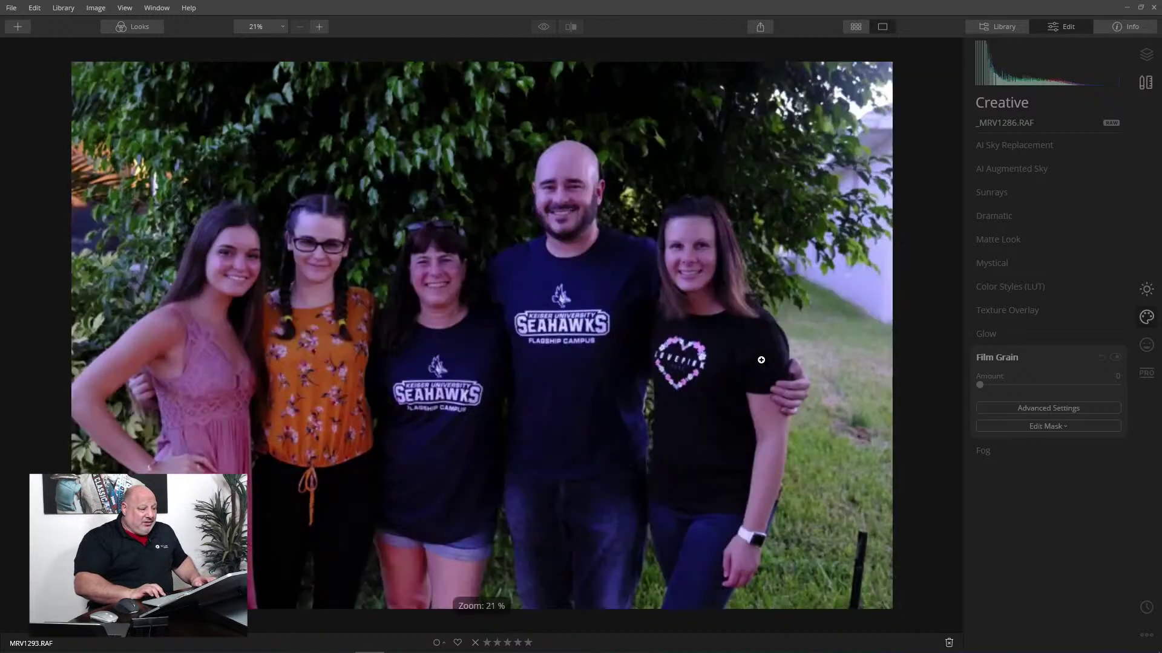
pyautogui.press('Right')
pyautogui.press('Right')
pyautogui.press('Right')
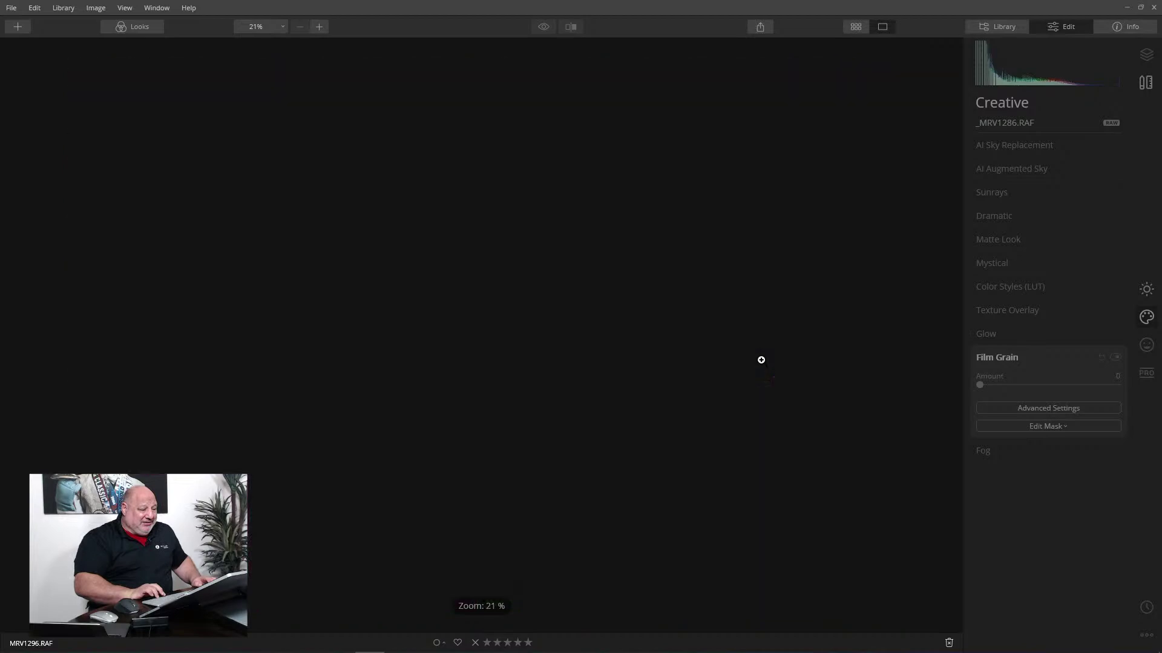
pyautogui.press('Right')
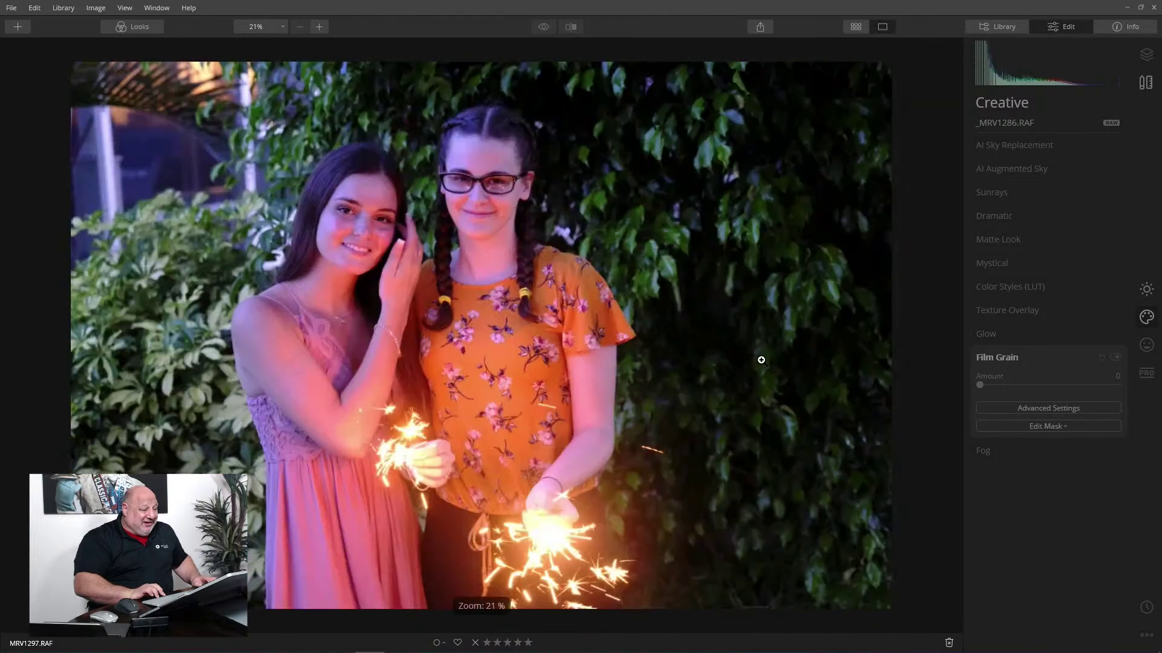
pyautogui.press('Left')
pyautogui.press('Left')
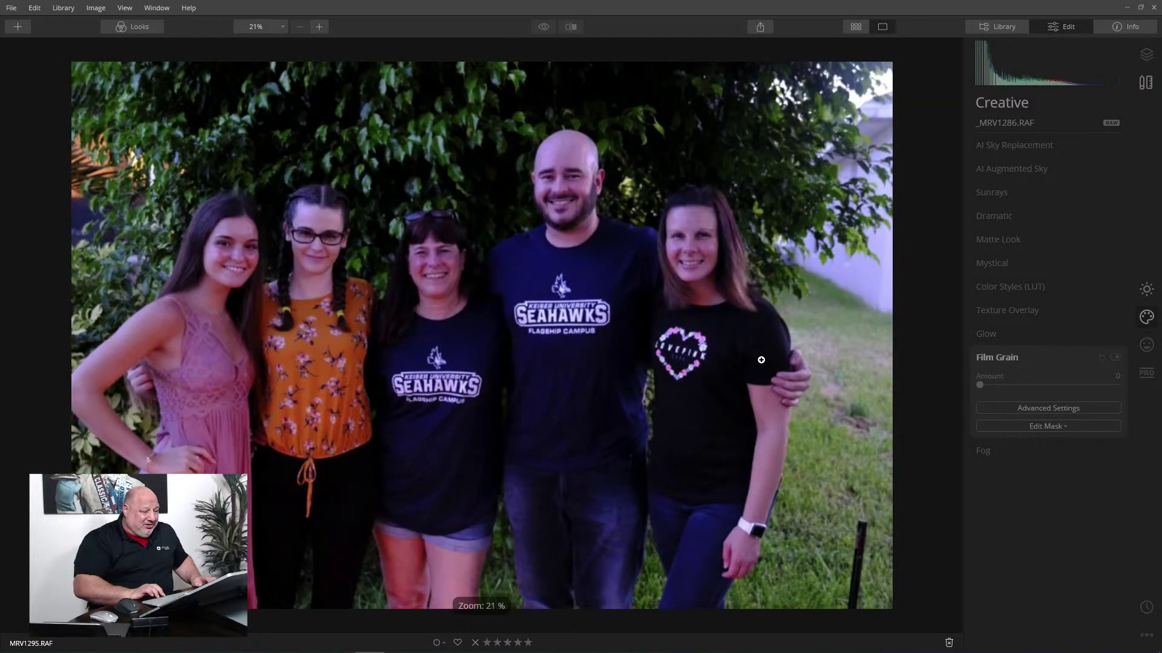
pyautogui.press('Left')
pyautogui.press('Left')
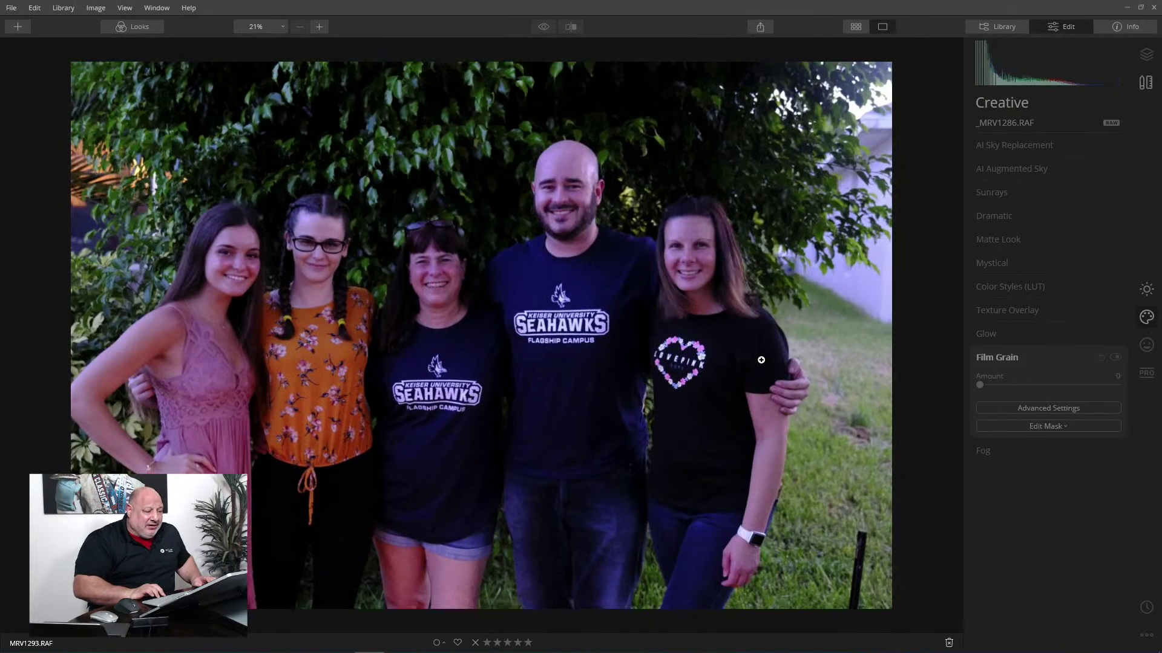
pyautogui.press('Left')
pyautogui.press('Left')
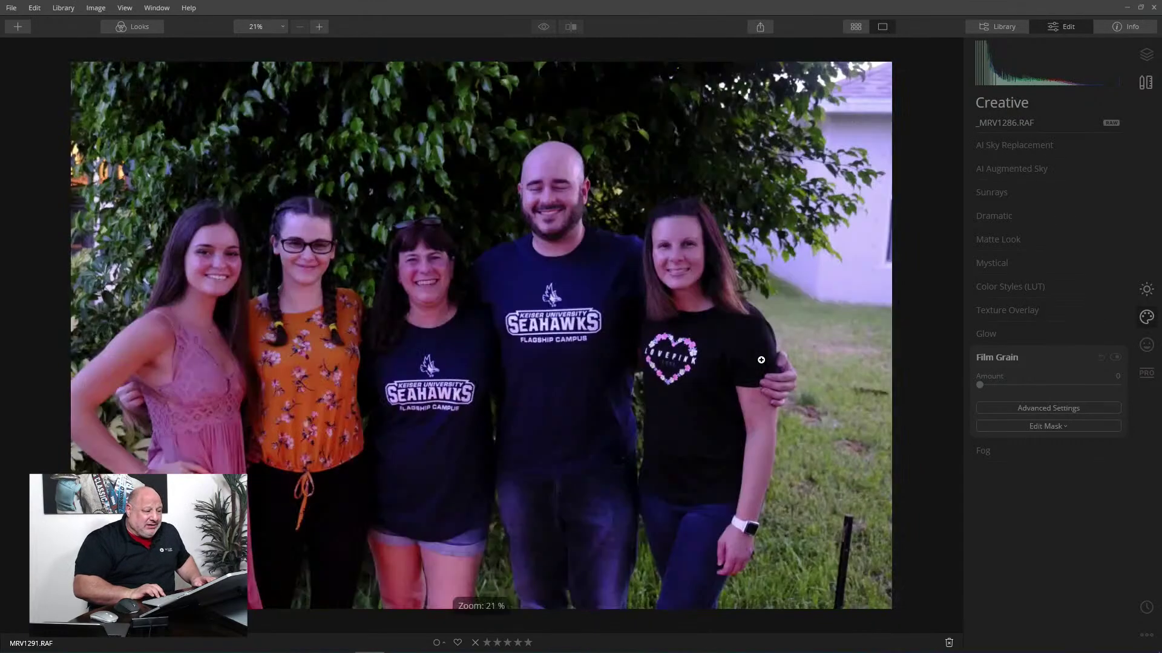
pyautogui.press('Left')
pyautogui.press('Right')
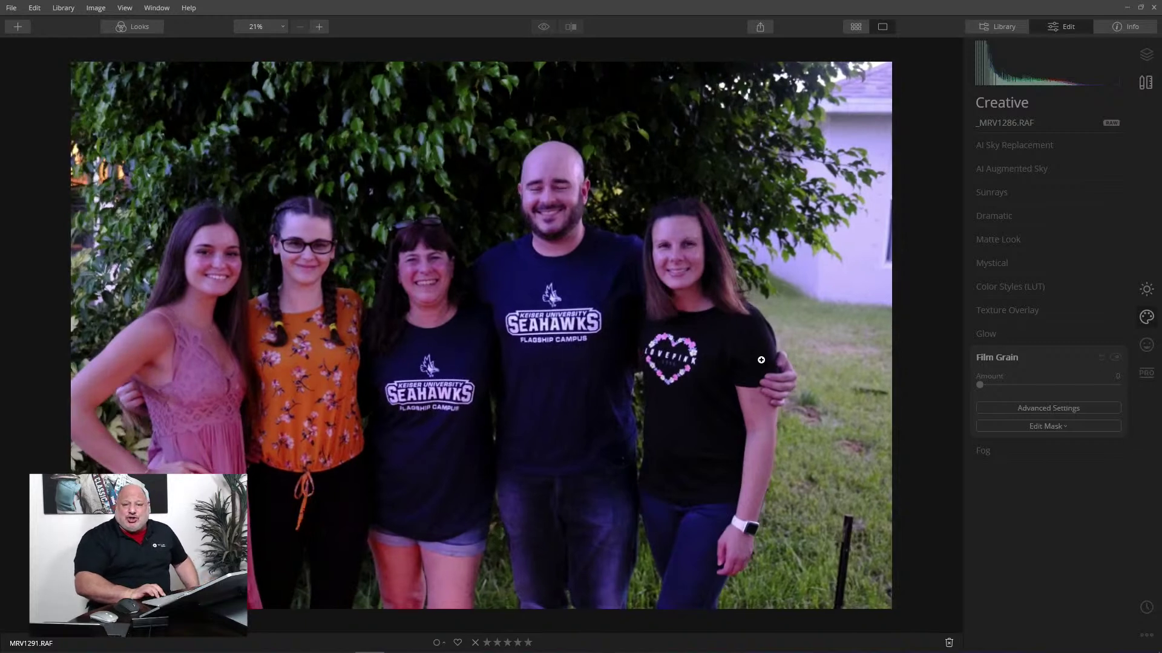
pyautogui.press('Left')
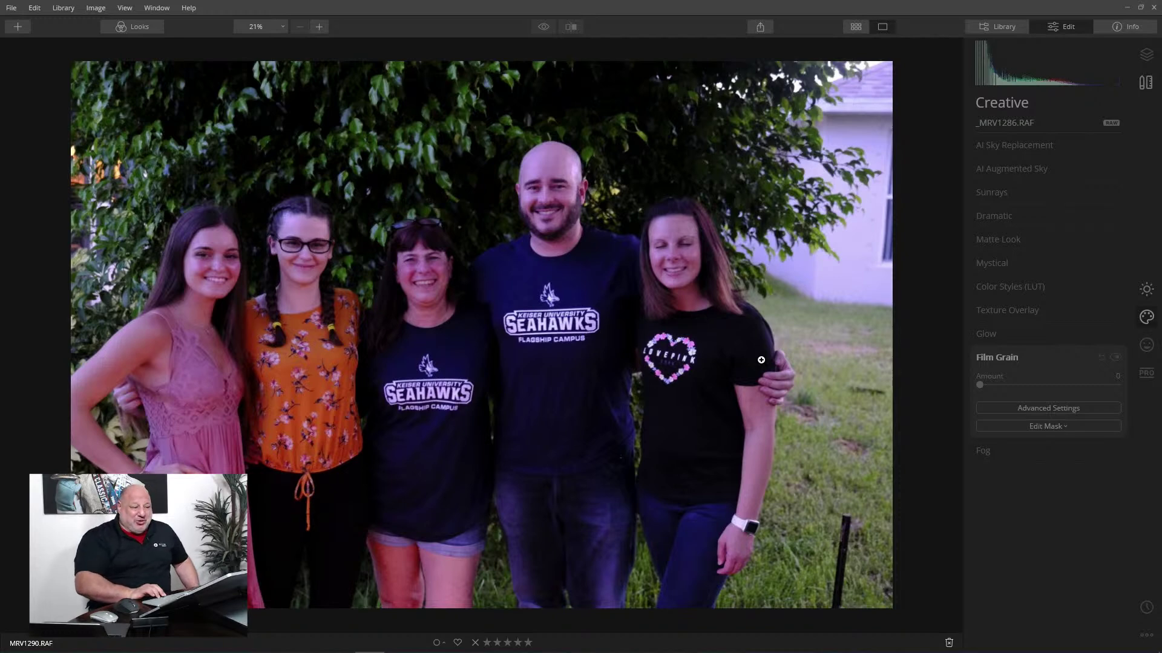
pyautogui.press('Right')
pyautogui.press('Left')
pyautogui.press('Left')
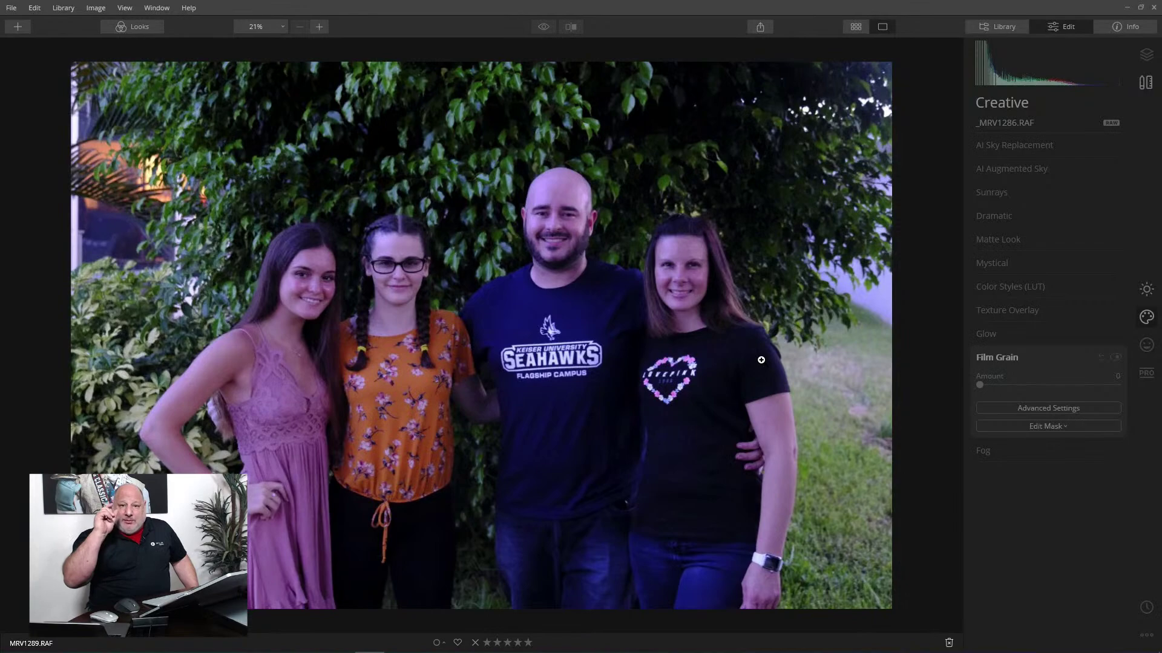
pyautogui.press('g')
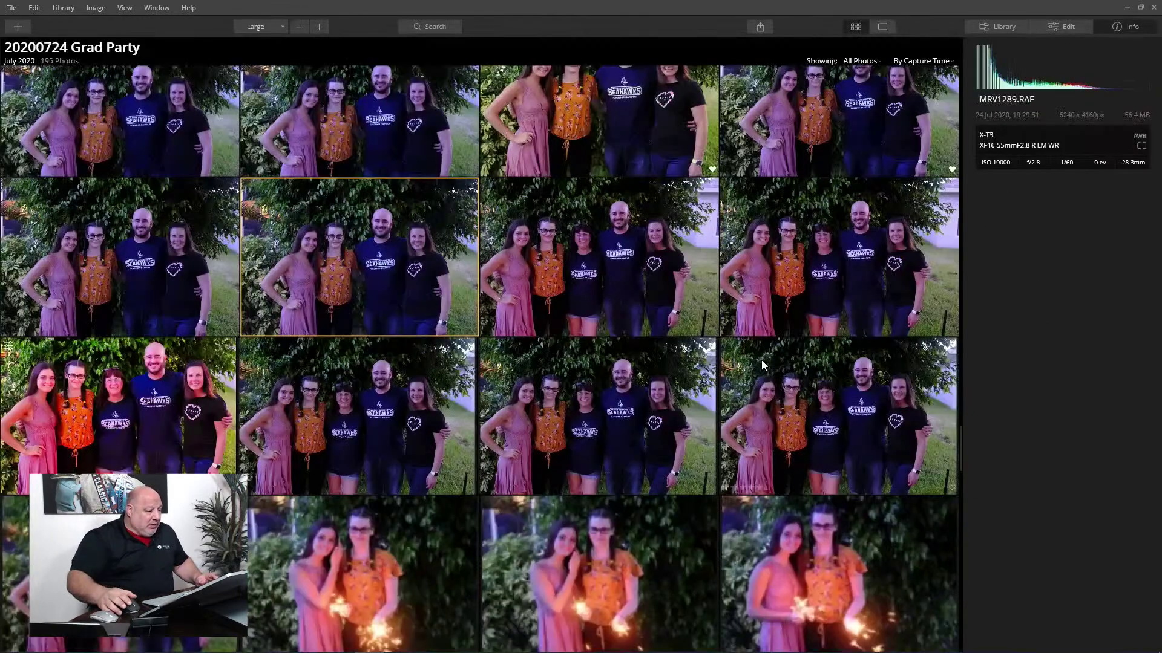
pyautogui.scroll(3, 695, 318)
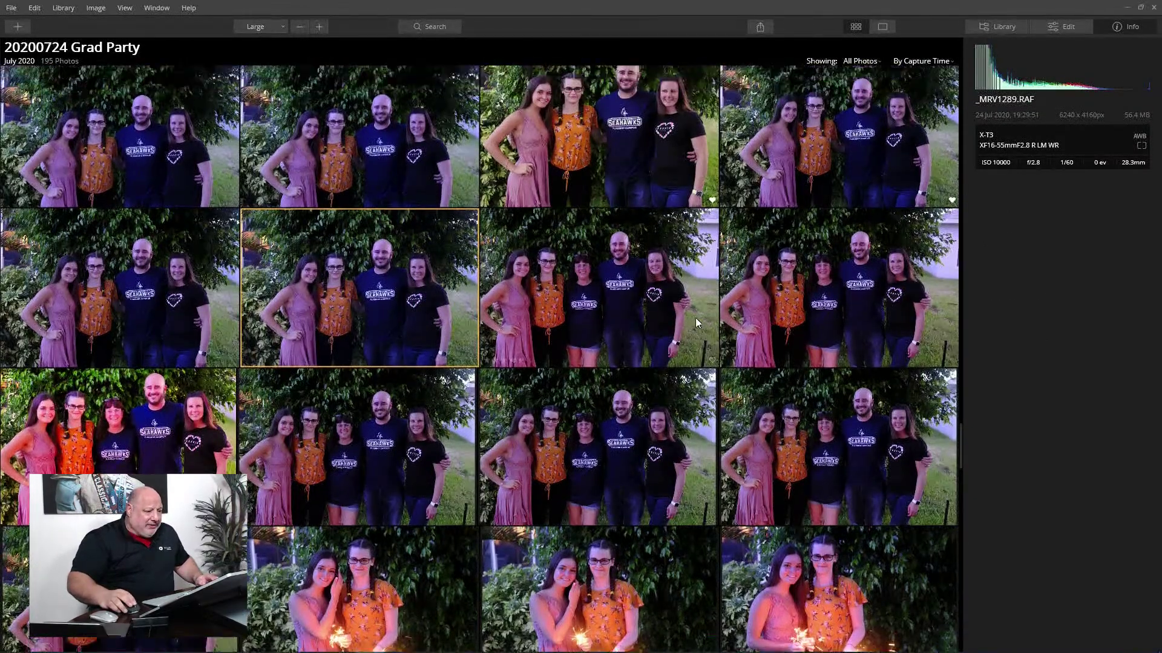
pyautogui.doubleClick(629, 201)
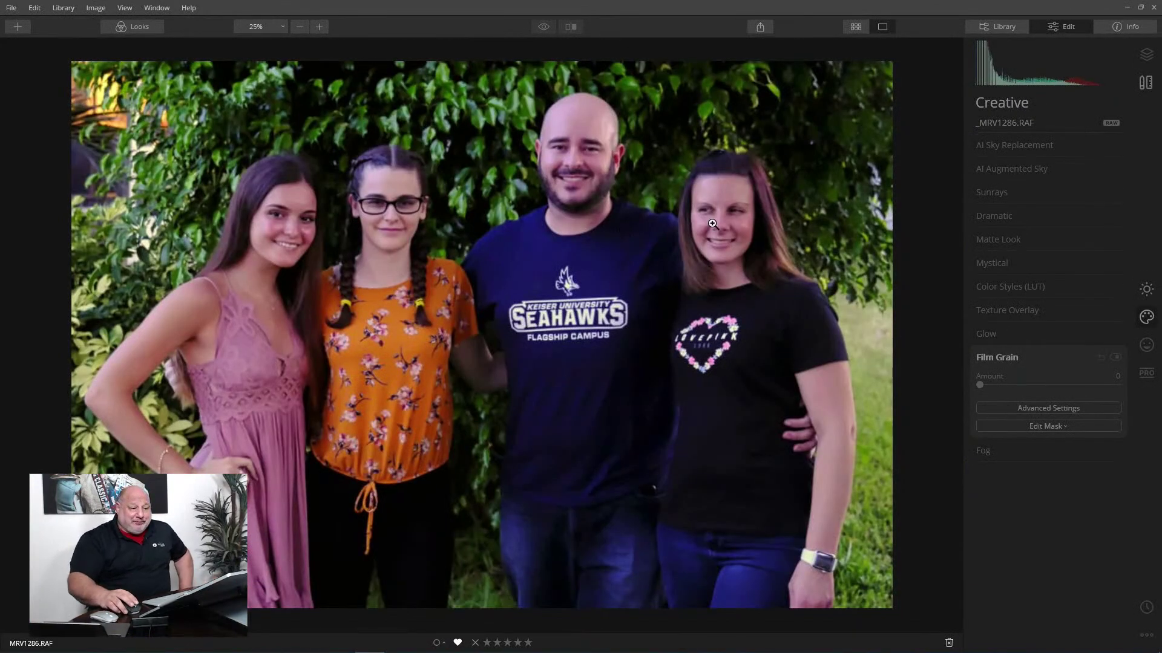
pyautogui.click(1120, 26)
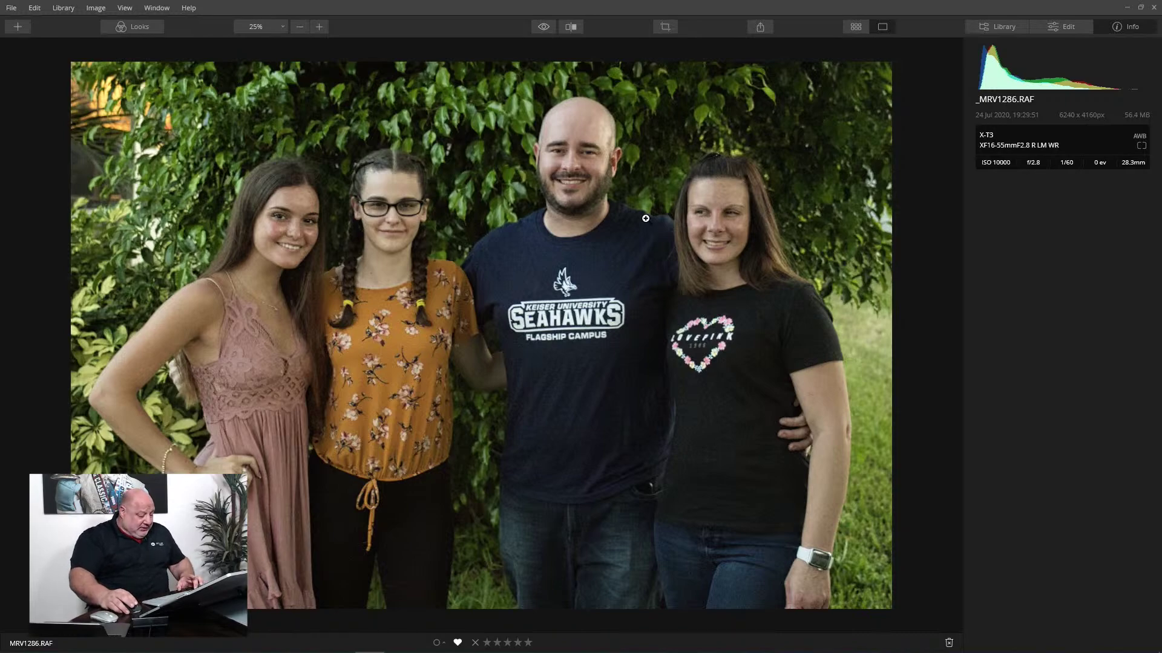
pyautogui.press('g')
# Open the group shot _MRV1289.RAF from the grid in the Edit view
pyautogui.scroll(-4, 616, 302)
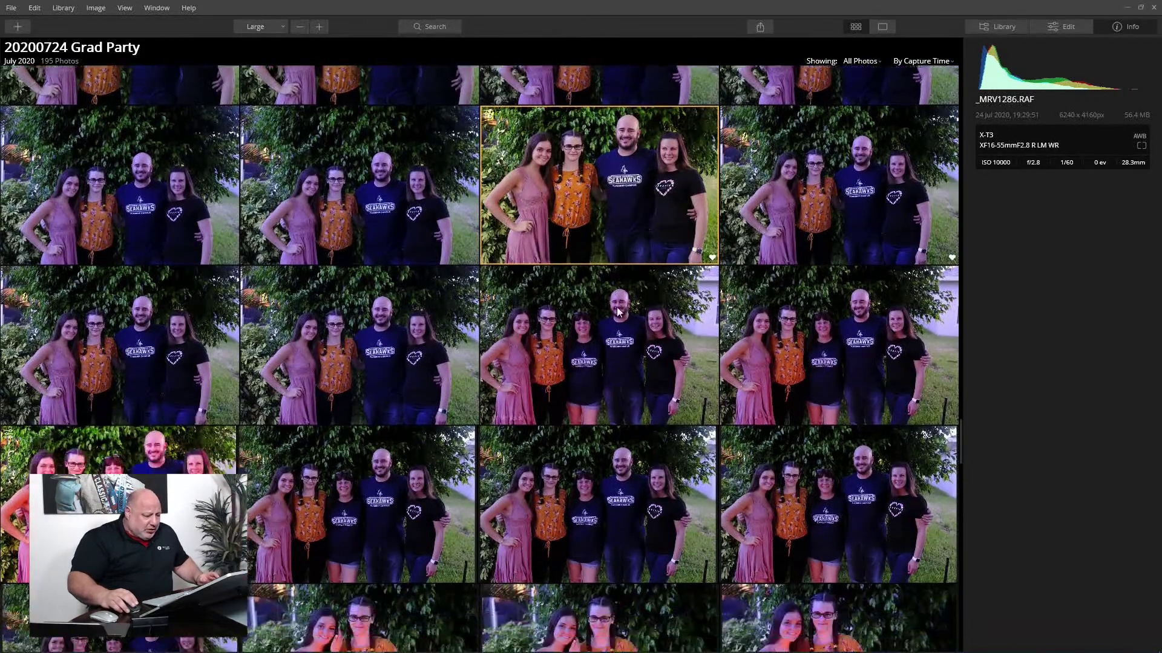
pyautogui.scroll(1, 617, 312)
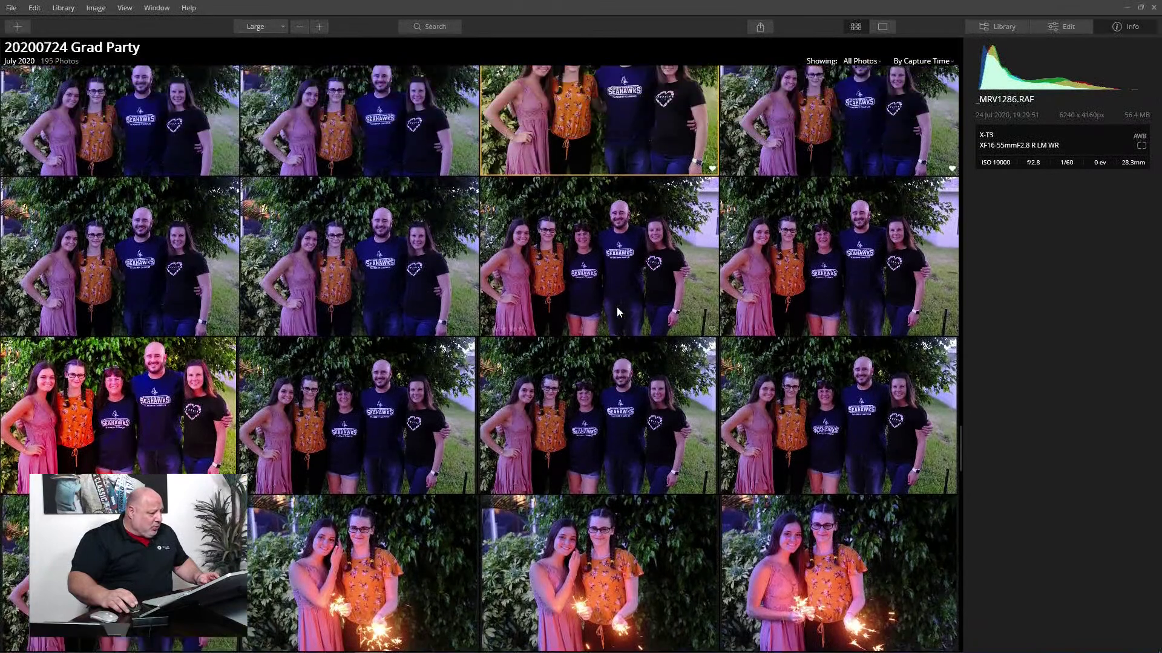
pyautogui.doubleClick(405, 281)
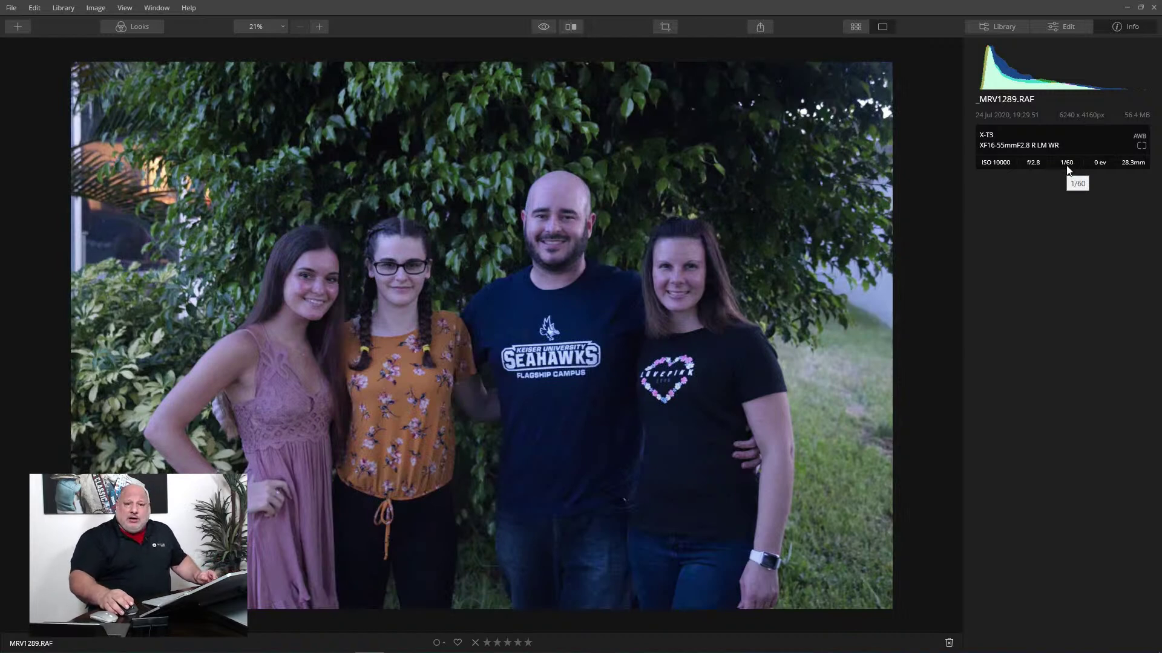
pyautogui.click(1072, 28)
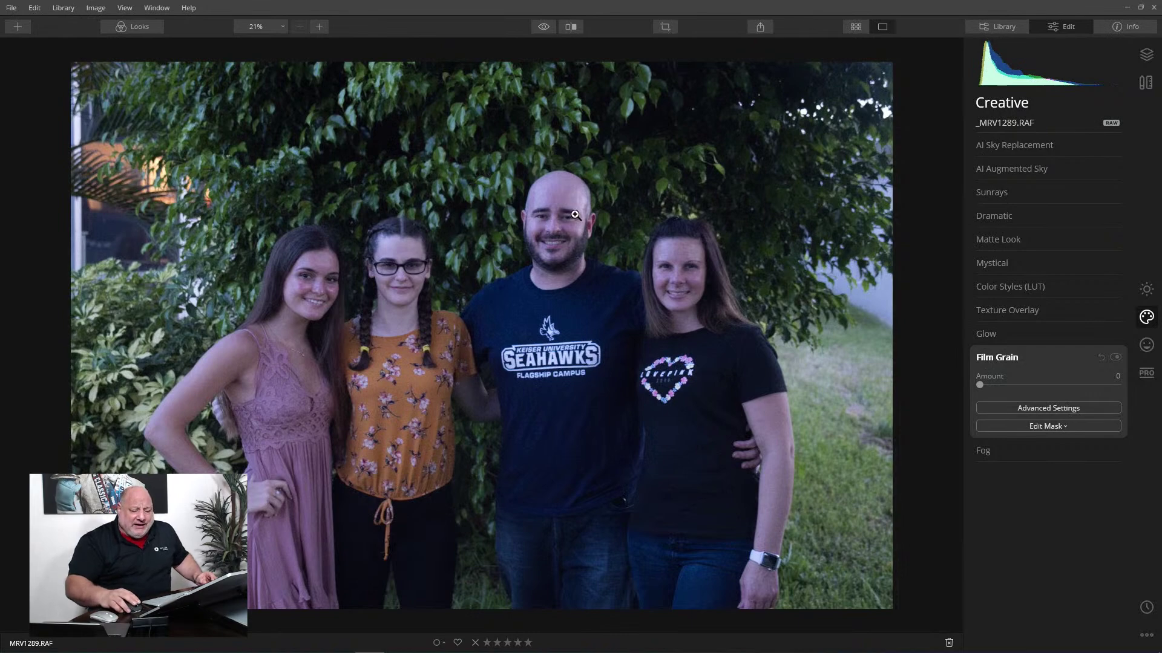
# In Essentials > Light, set white balance from the man's face, then warm Temperature to 7229
pyautogui.click(1145, 292)
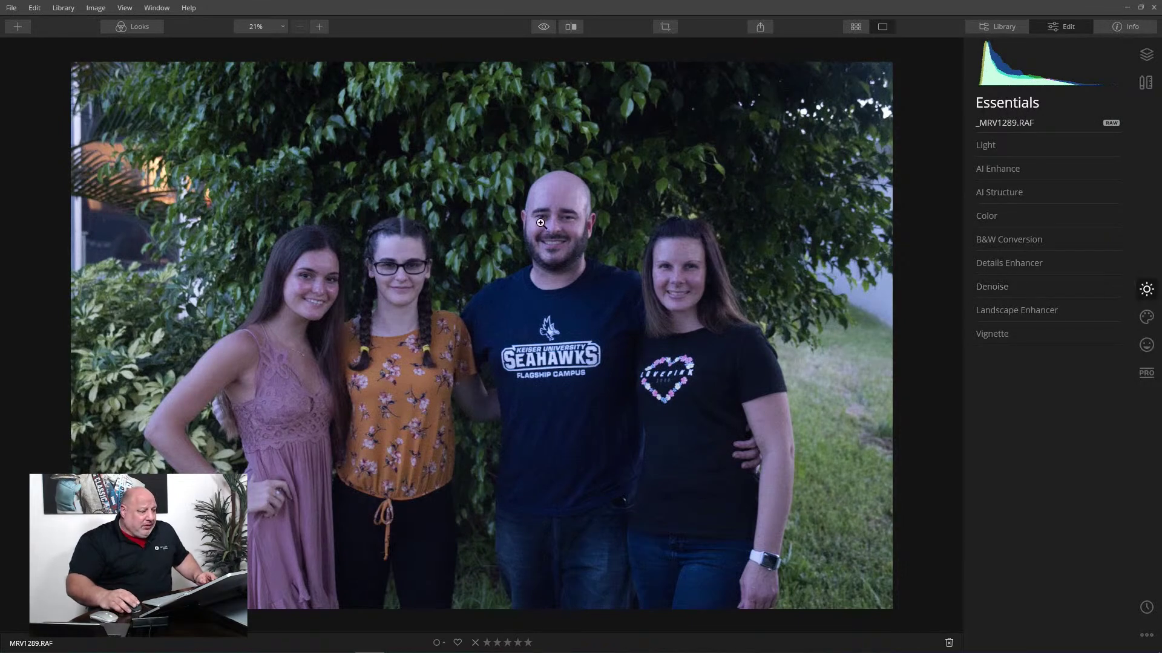
pyautogui.scroll(5, 543, 222)
pyautogui.scroll(2, 545, 175)
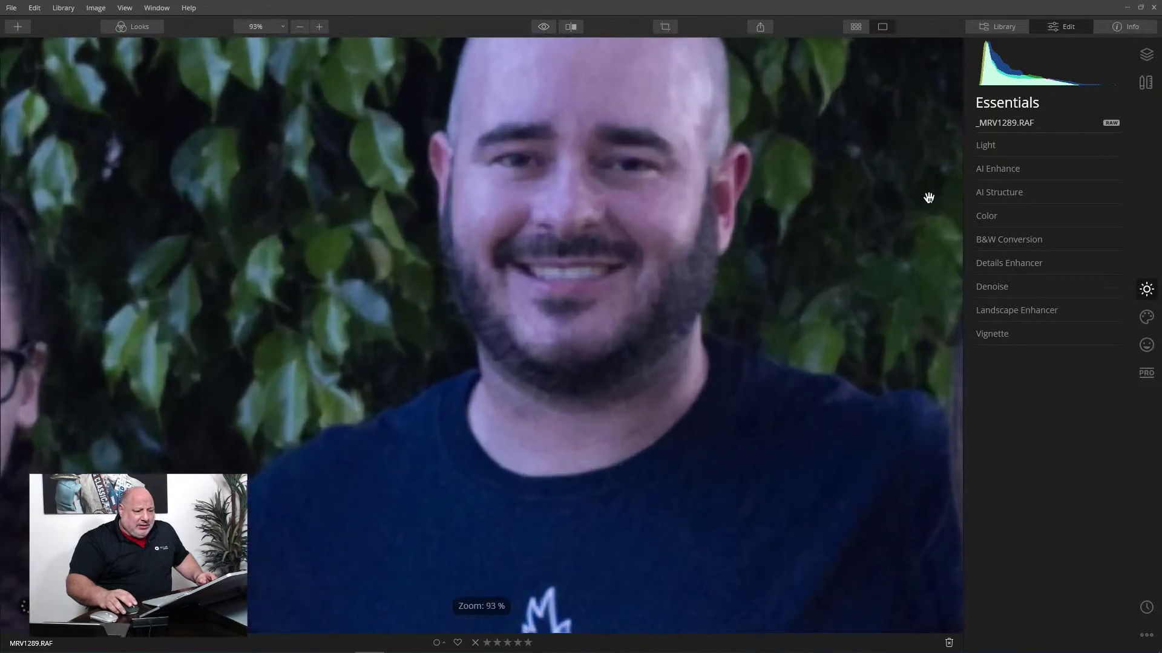
pyautogui.click(987, 146)
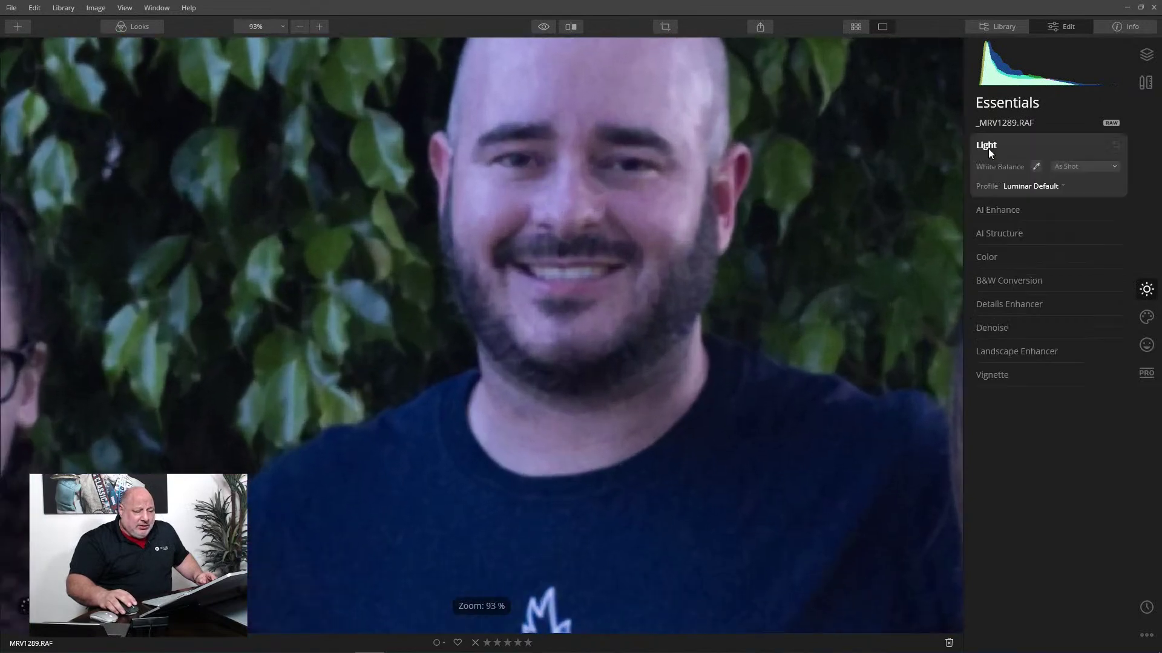
pyautogui.click(1037, 167)
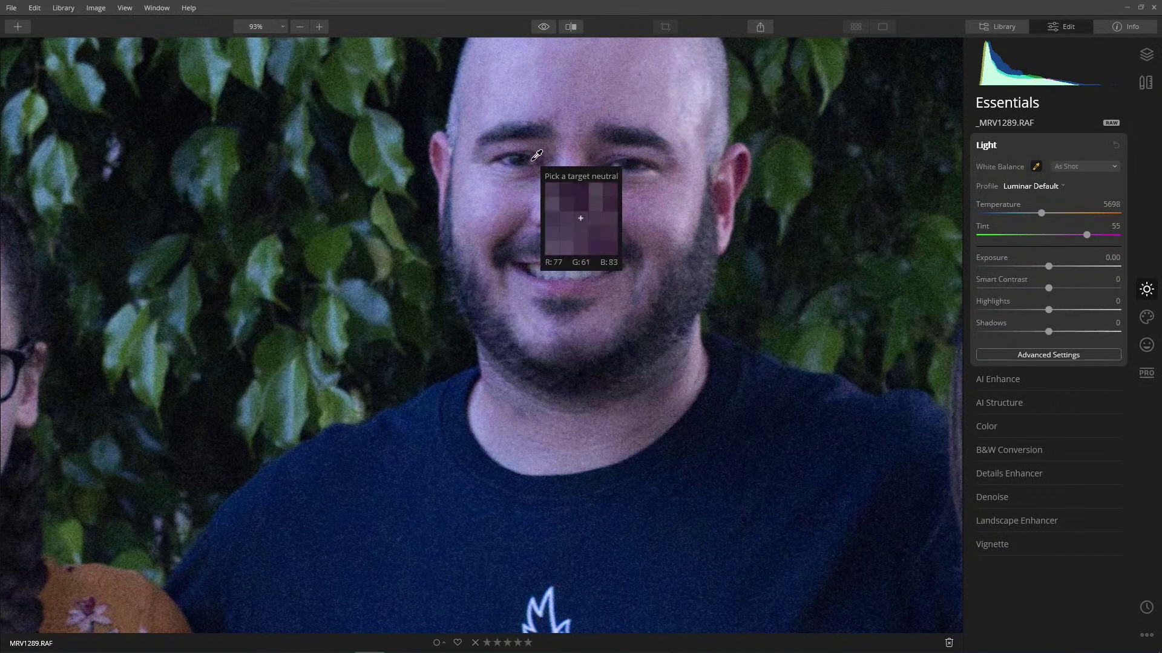
pyautogui.click(532, 160)
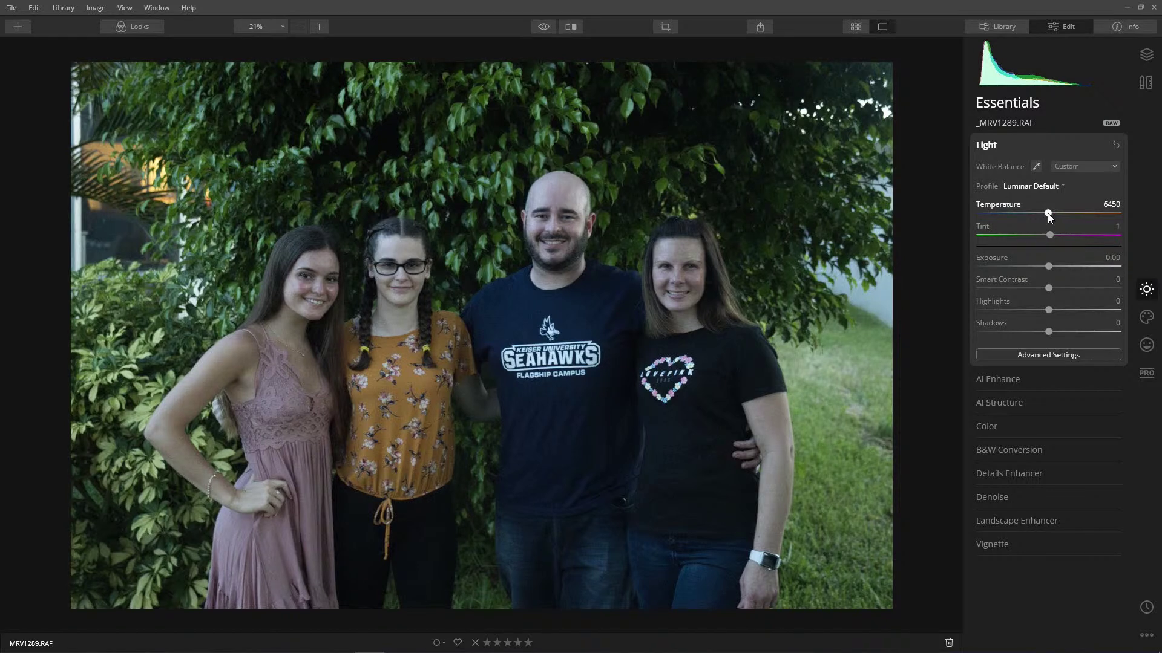
pyautogui.moveTo(1048, 216); pyautogui.dragTo(1054, 215)
# Raise AI Accent to about 51 and add Luminosity and Color Denoise (Color 28)
pyautogui.click(1007, 381)
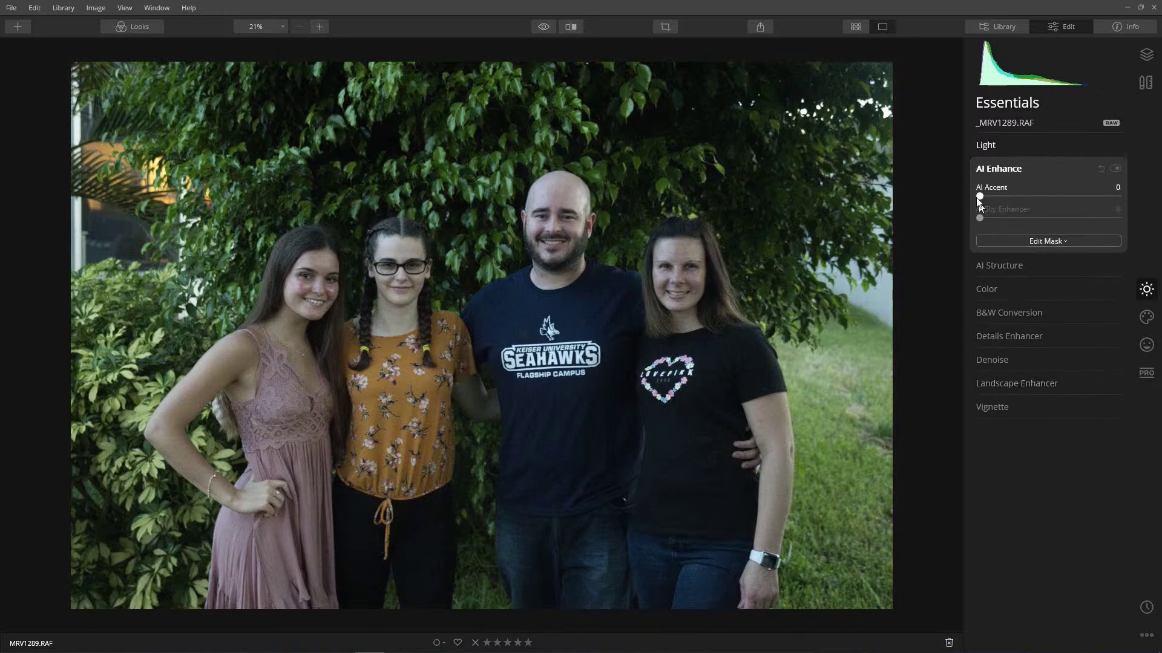
pyautogui.moveTo(979, 196); pyautogui.dragTo(1051, 201)
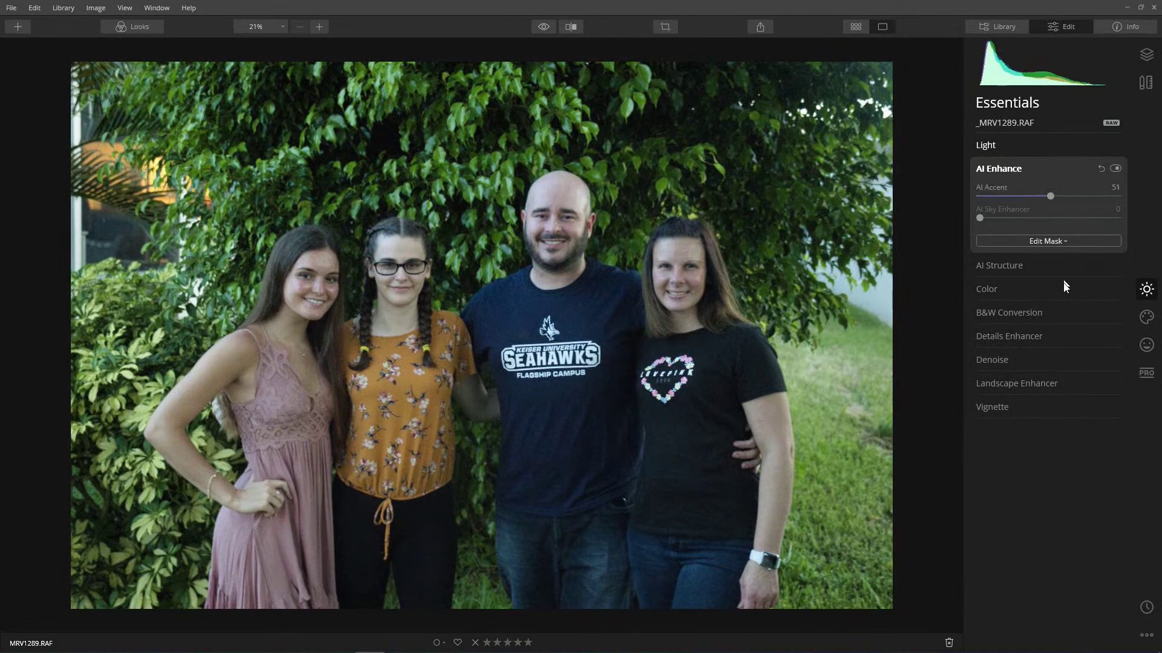
pyautogui.click(1003, 359)
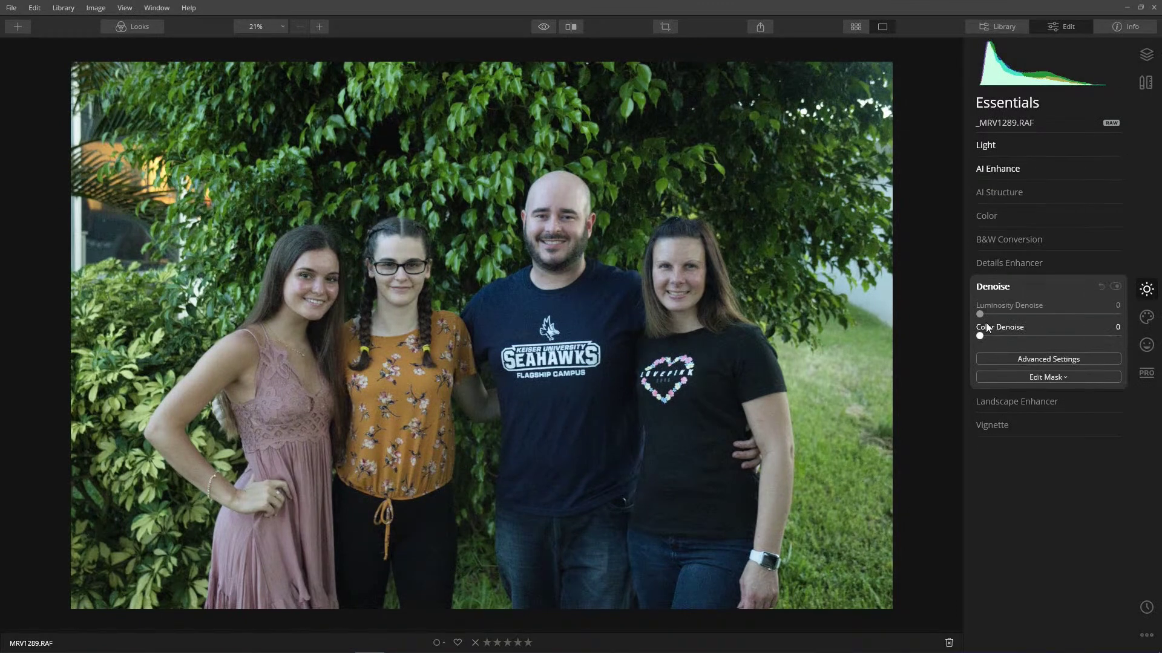
pyautogui.moveTo(981, 314); pyautogui.dragTo(1052, 318)
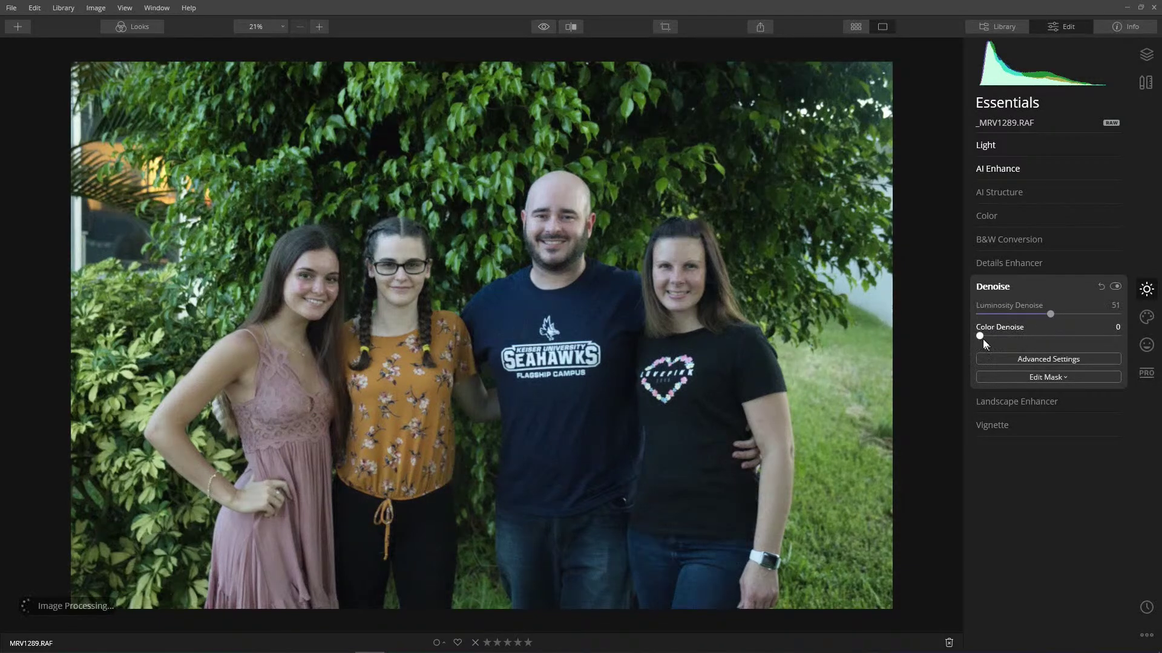
pyautogui.moveTo(982, 339); pyautogui.dragTo(1020, 340)
# Zoom in on the man's face and raise Luminosity Denoise from 53 to 63
pyautogui.scroll(3, 515, 204)
pyautogui.scroll(3, 565, 200)
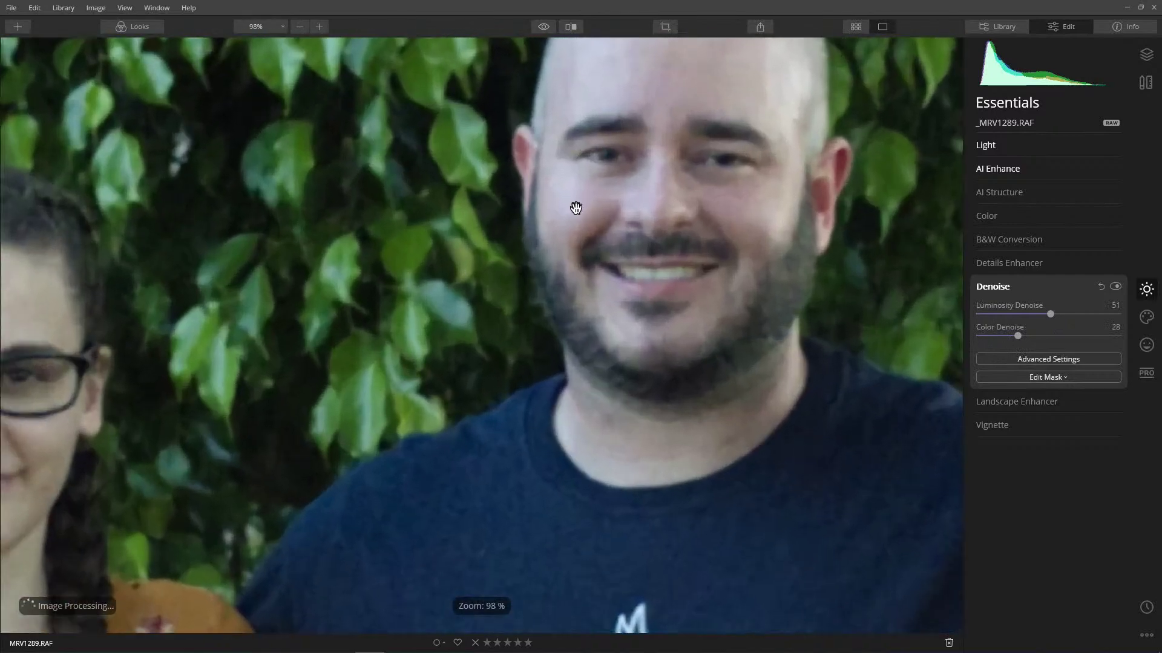
pyautogui.moveTo(575, 208); pyautogui.dragTo(468, 382)
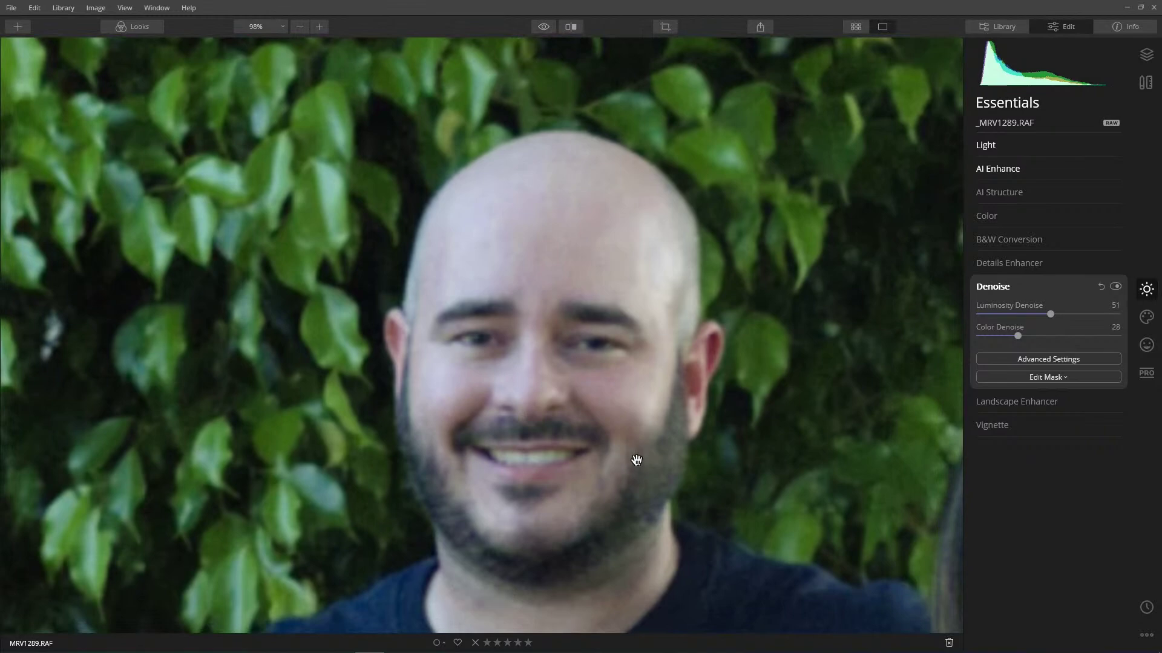
pyautogui.moveTo(632, 460); pyautogui.dragTo(640, 427)
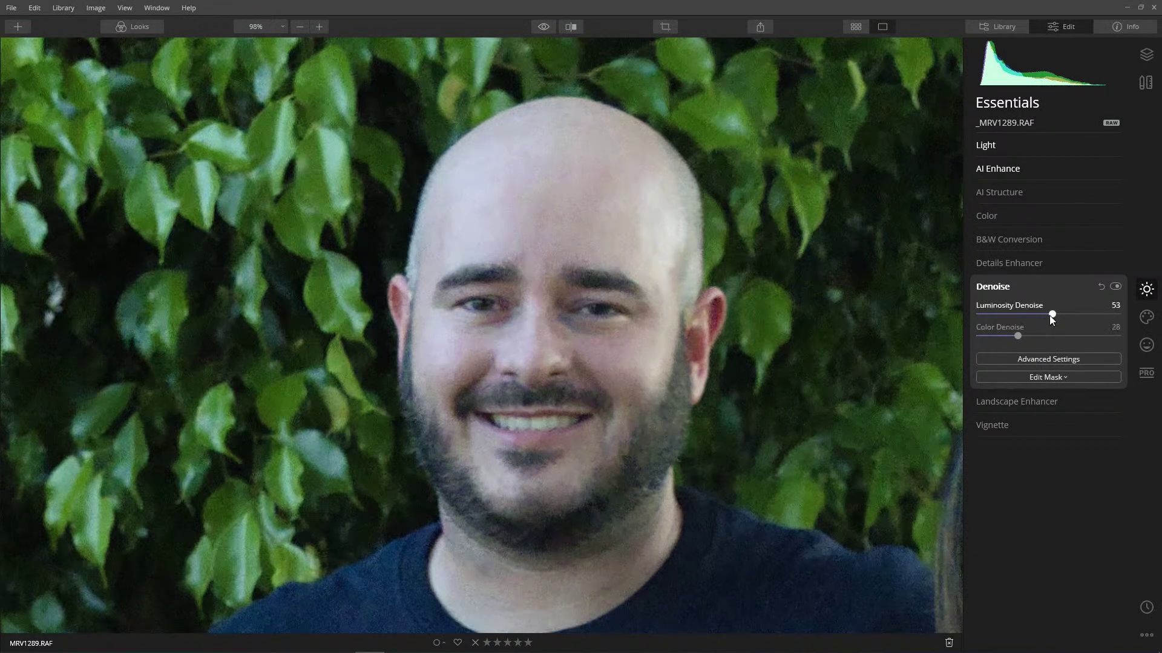
pyautogui.moveTo(1052, 315); pyautogui.dragTo(1066, 315)
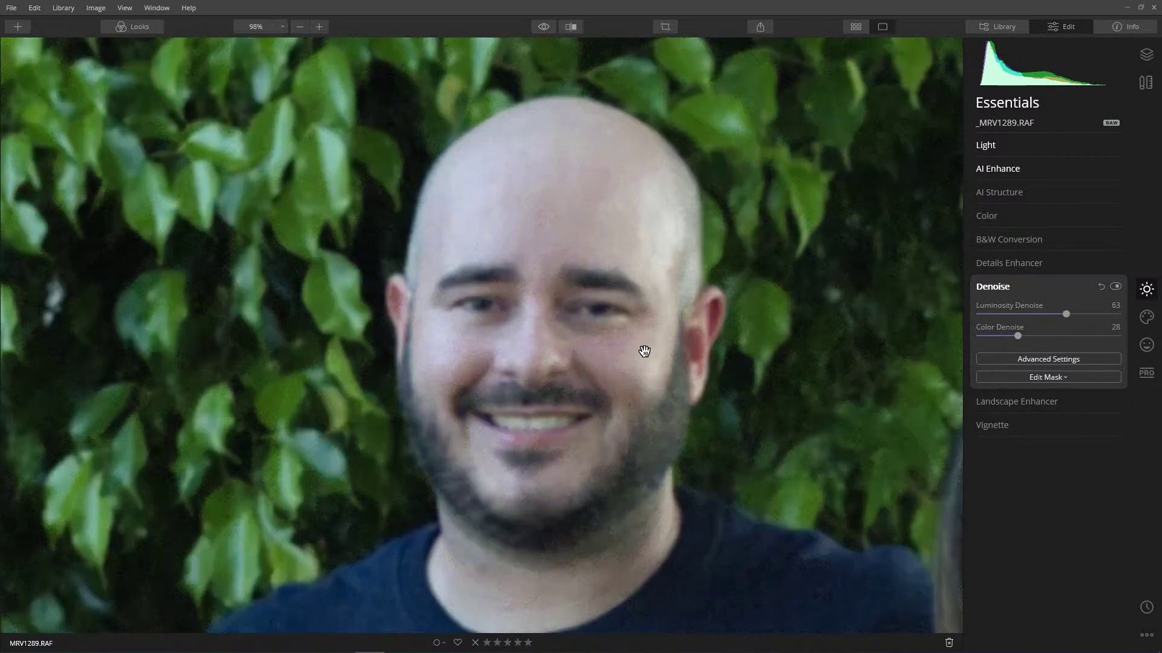
# Fit the photo to view and convert it to black and white
pyautogui.click(644, 352)
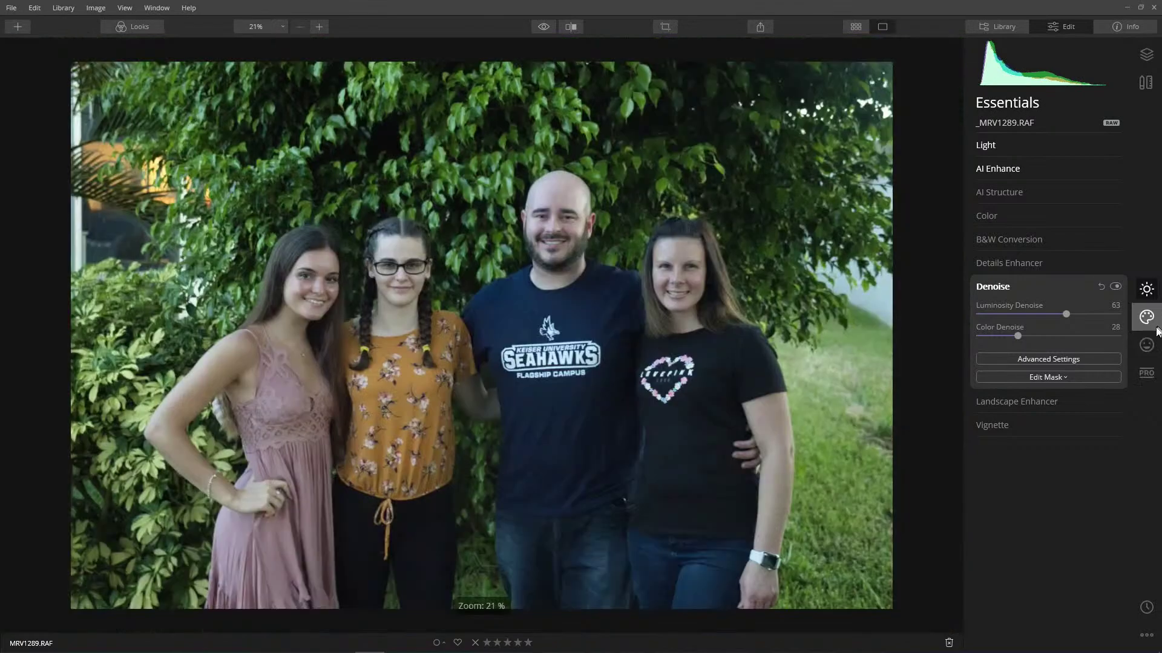
pyautogui.click(1014, 239)
pyautogui.click(1023, 260)
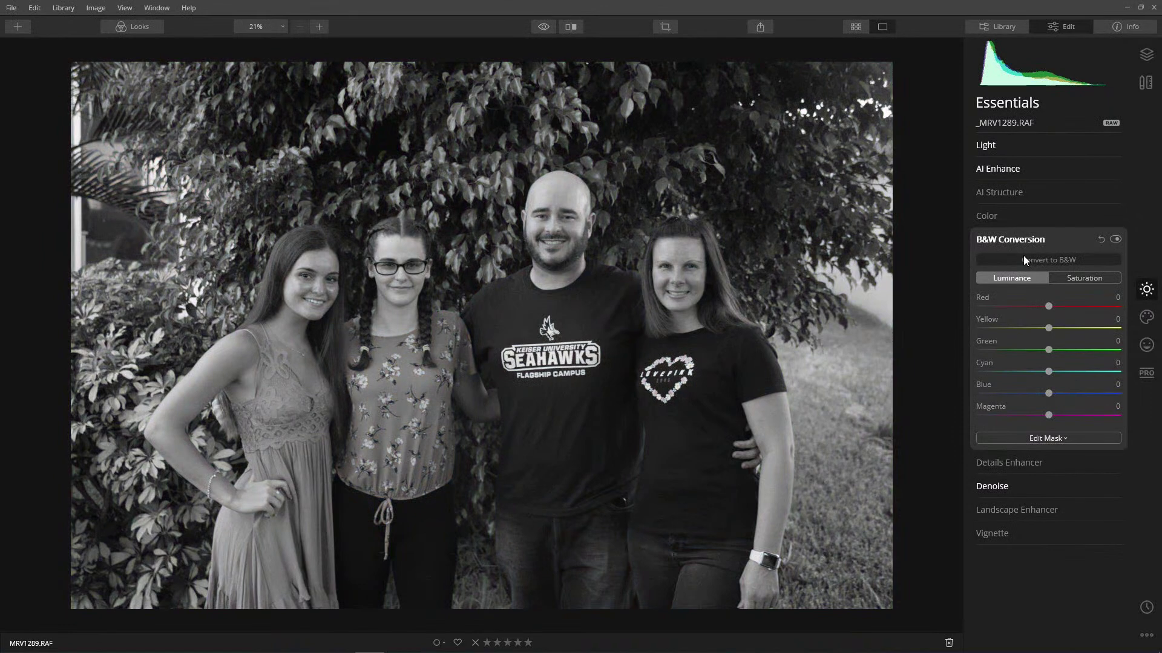
# Crop tighter around the four people by trimming the top and bottom edges
pyautogui.click(664, 27)
pyautogui.moveTo(475, 58); pyautogui.dragTo(467, 101)
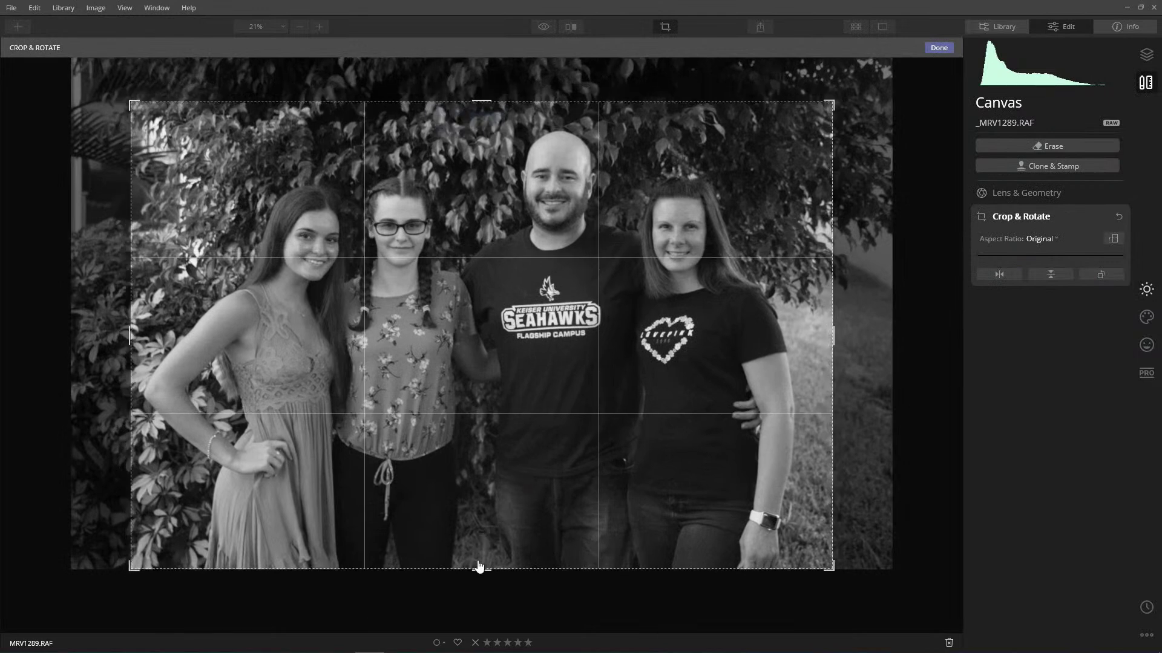
pyautogui.moveTo(485, 566)
pyautogui.mouseDown()
pyautogui.moveTo(478, 554)
pyautogui.moveTo(491, 556)
pyautogui.mouseUp()
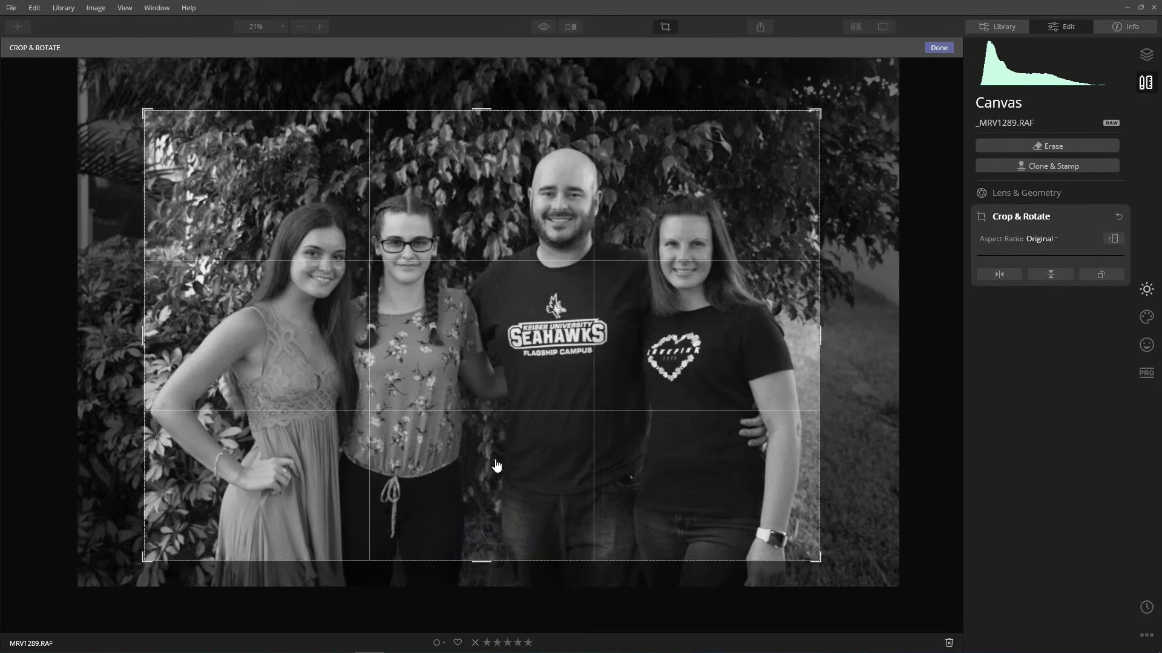
pyautogui.press('Return')
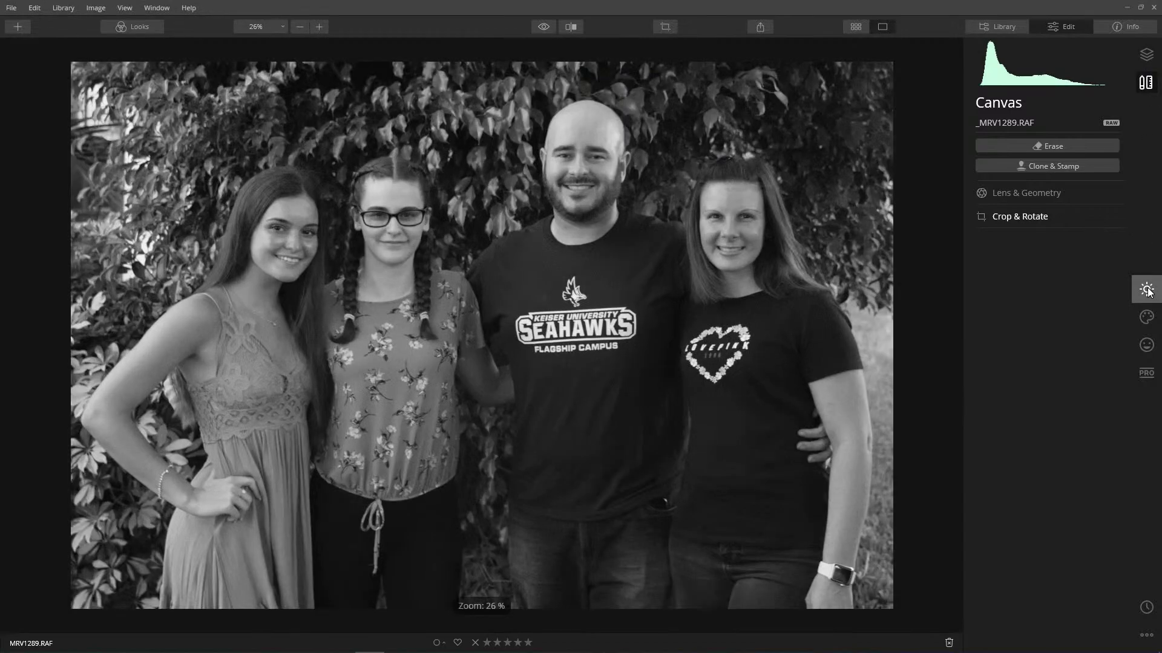
pyautogui.click(1148, 290)
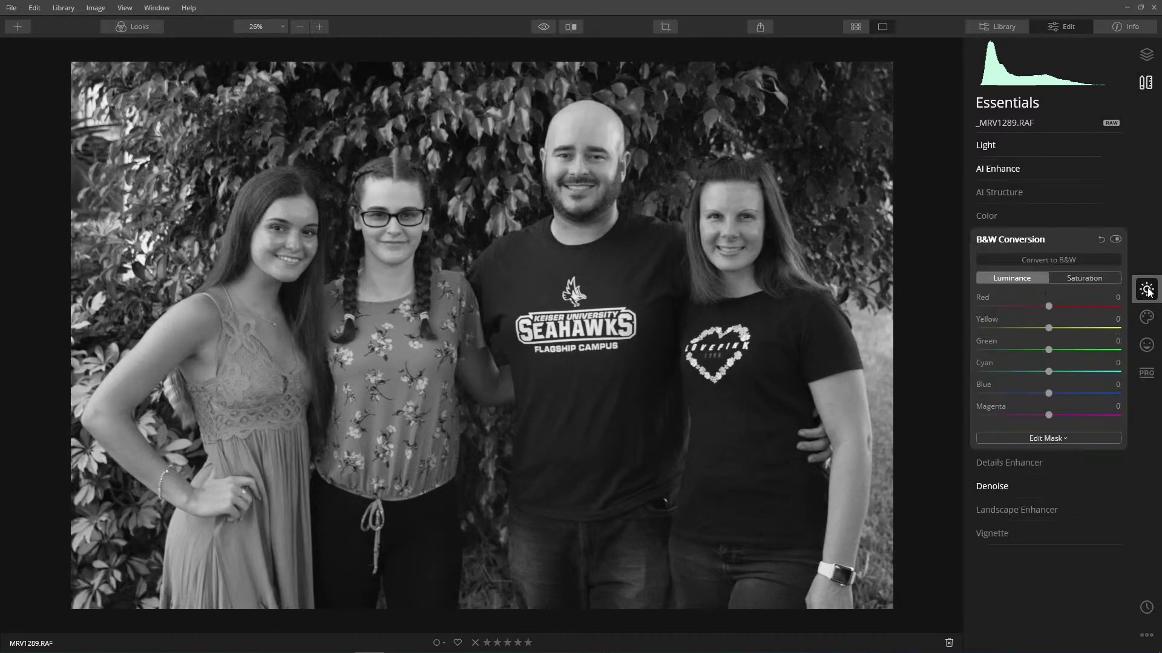
# Raise Details Enhancer Medium Details to 49
pyautogui.click(1026, 242)
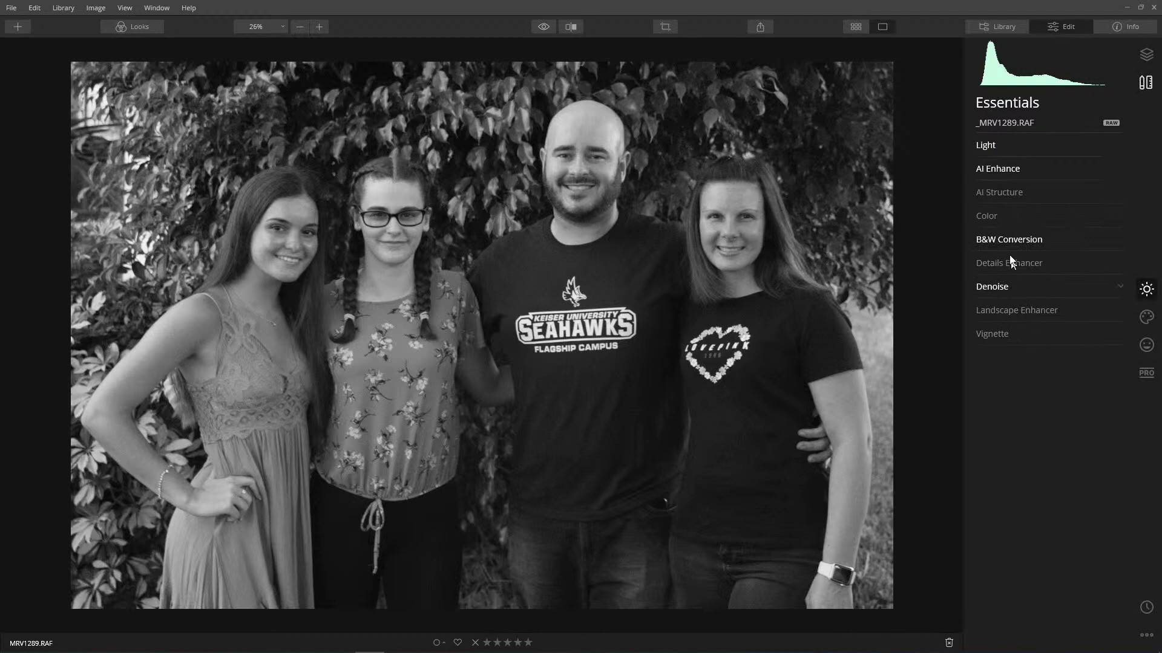
pyautogui.click(1058, 265)
pyautogui.moveTo(1051, 313); pyautogui.dragTo(1083, 321)
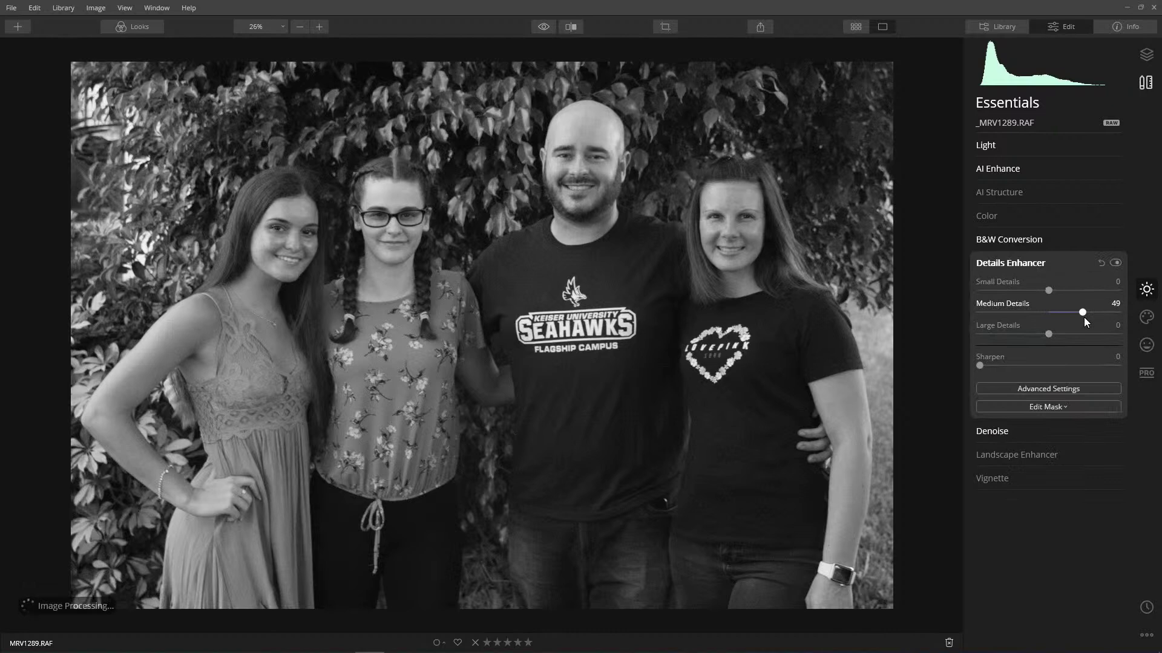
# Set B&W saturation to Red 39, Yellow 23, Green 29, Cyan 3, Blue 7, Magenta 25
pyautogui.click(1011, 240)
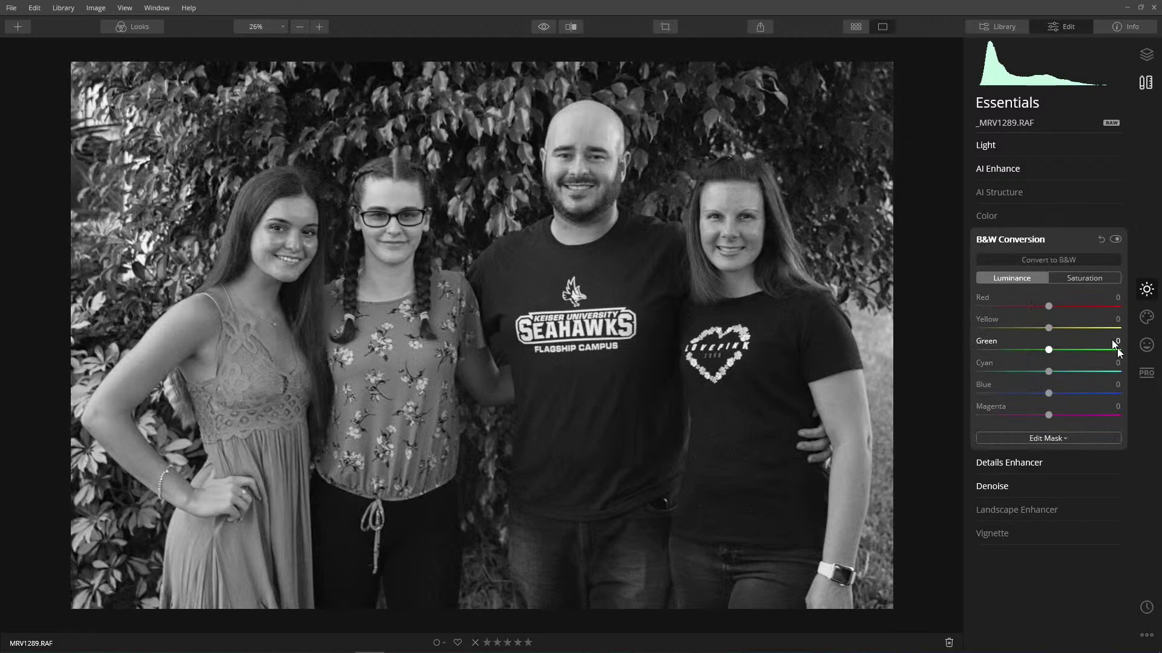
pyautogui.click(1081, 278)
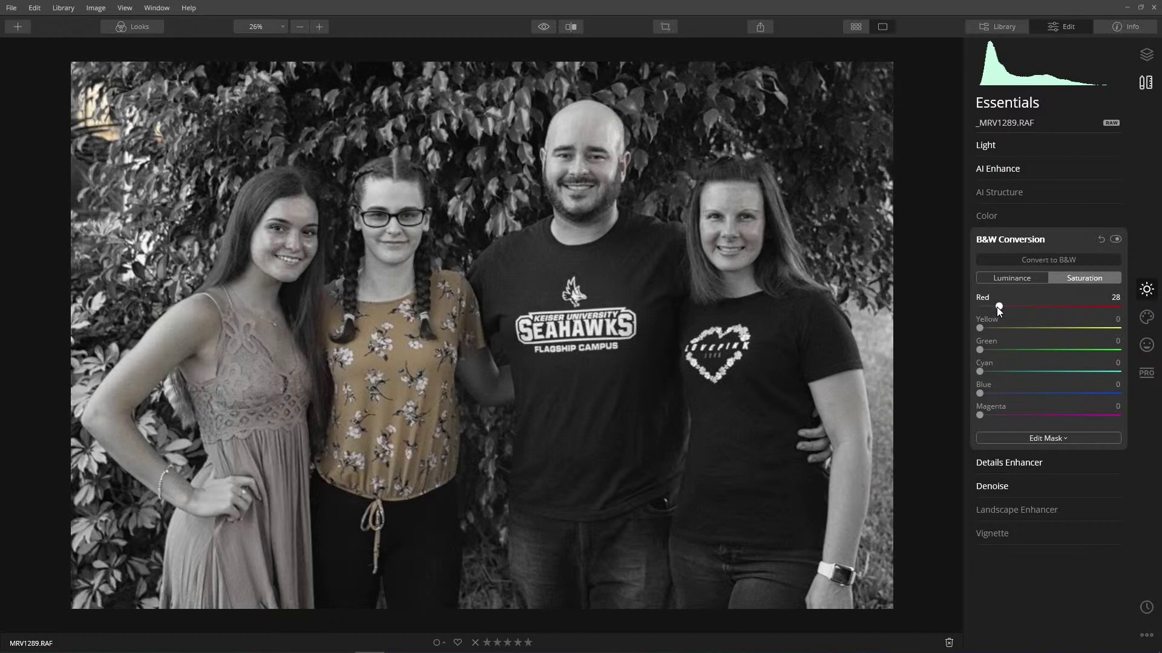
pyautogui.moveTo(998, 307); pyautogui.dragTo(999, 351)
pyautogui.moveTo(981, 393); pyautogui.dragTo(997, 419)
# Toggle the before/after view to compare the edit with the original photo
pyautogui.click(539, 28)
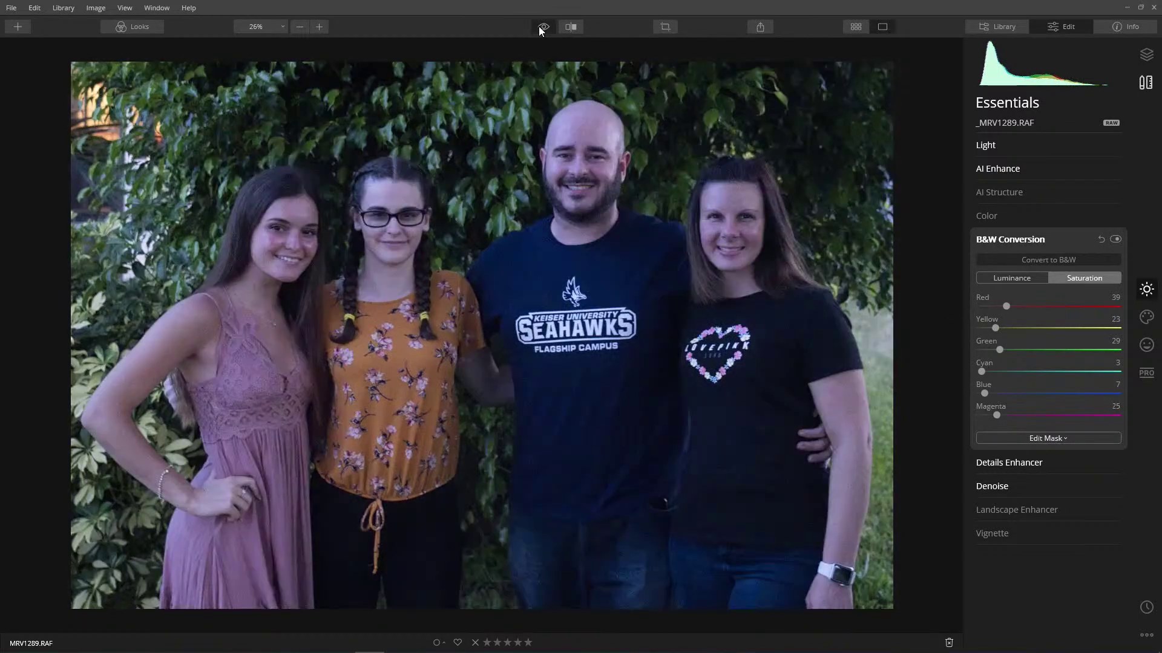
pyautogui.click(538, 27)
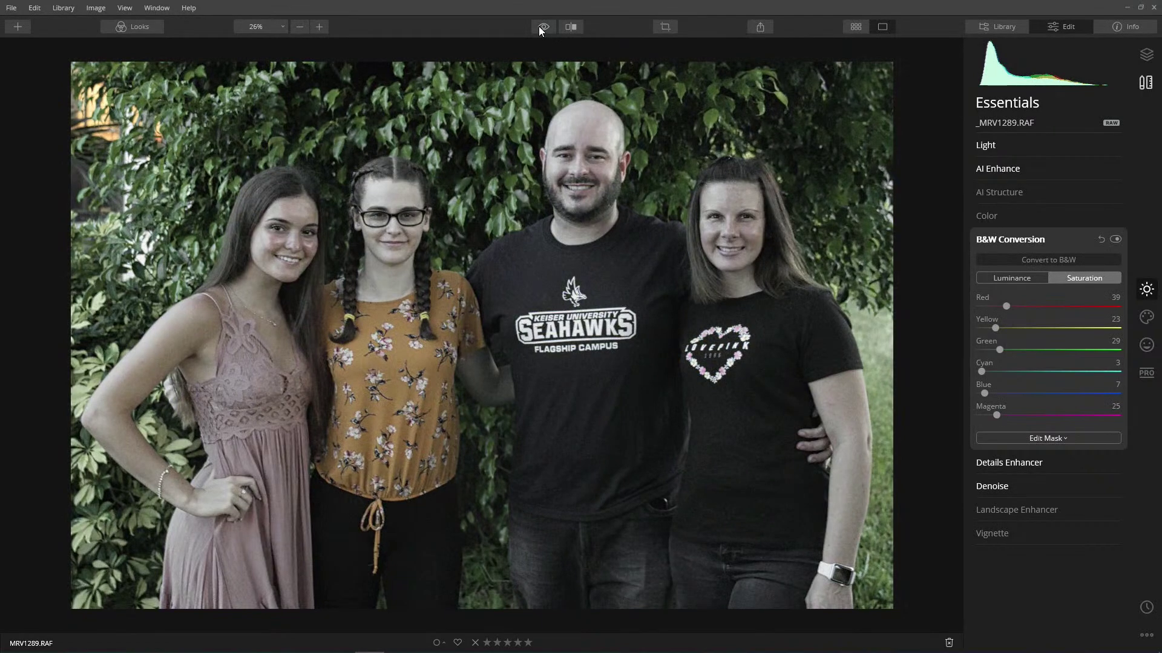
pyautogui.click(538, 27)
# Apply the Gloria Color Styles (LUT) look at Amount 30
pyautogui.click(1148, 346)
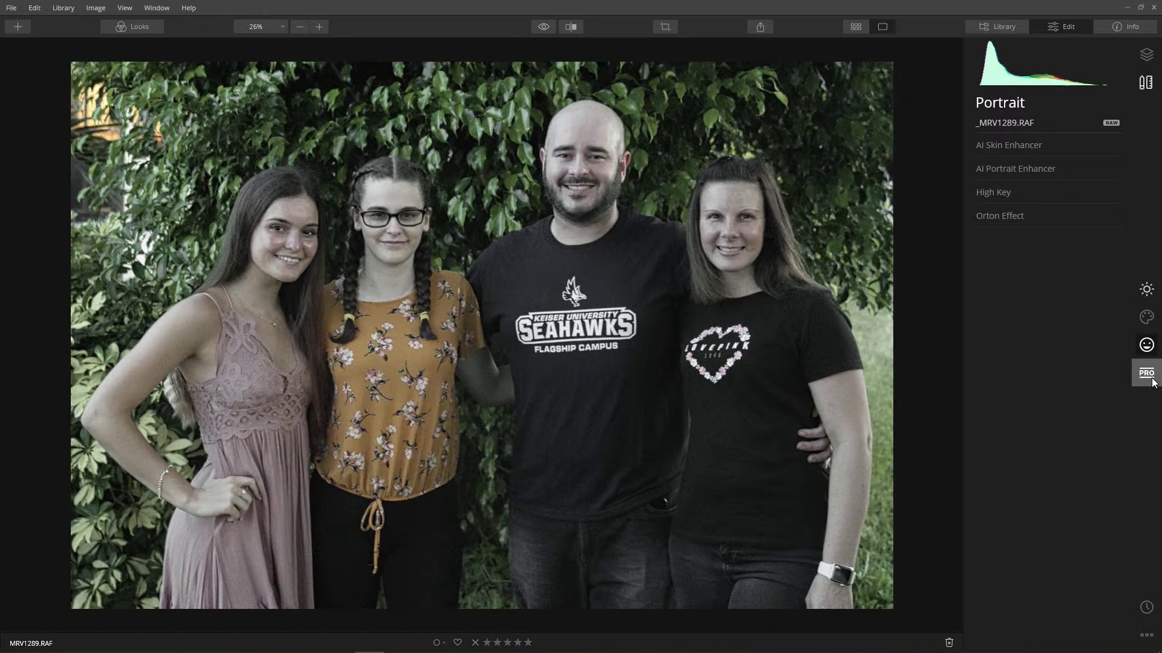
pyautogui.click(1153, 382)
pyautogui.click(1146, 317)
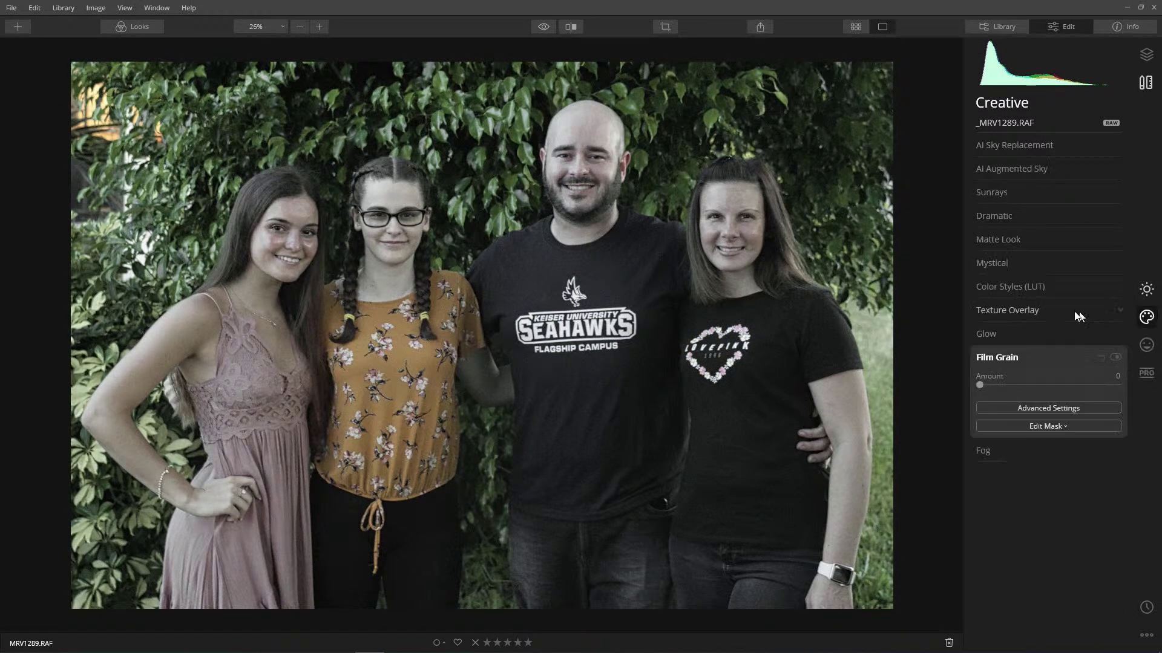
pyautogui.click(1008, 289)
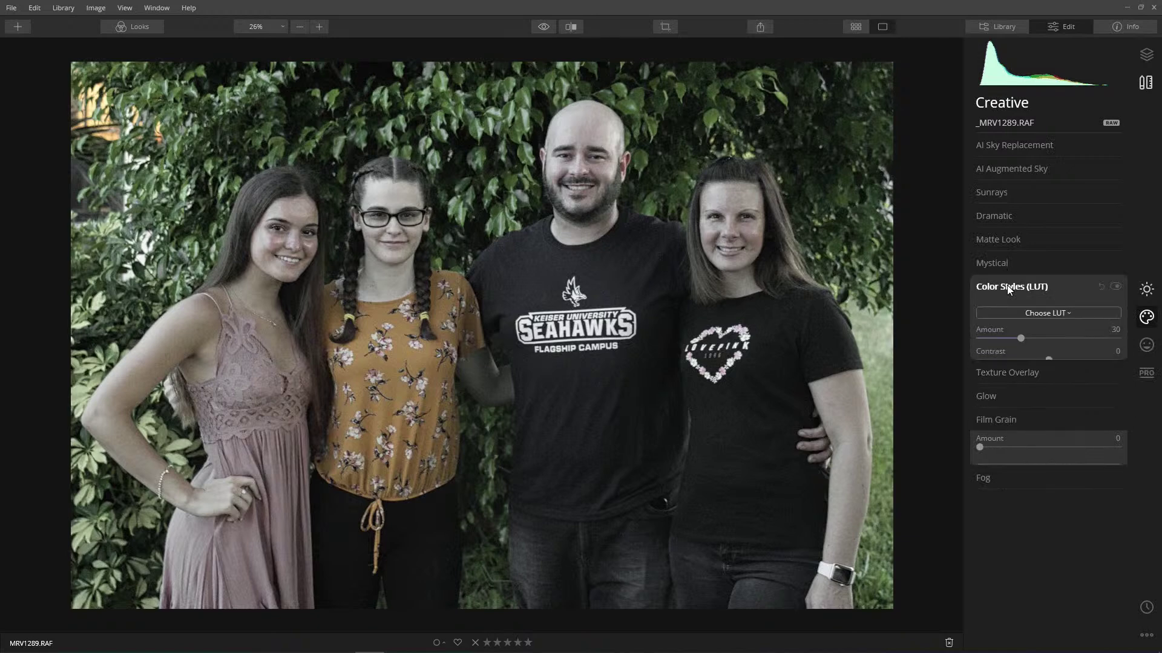
pyautogui.click(1041, 313)
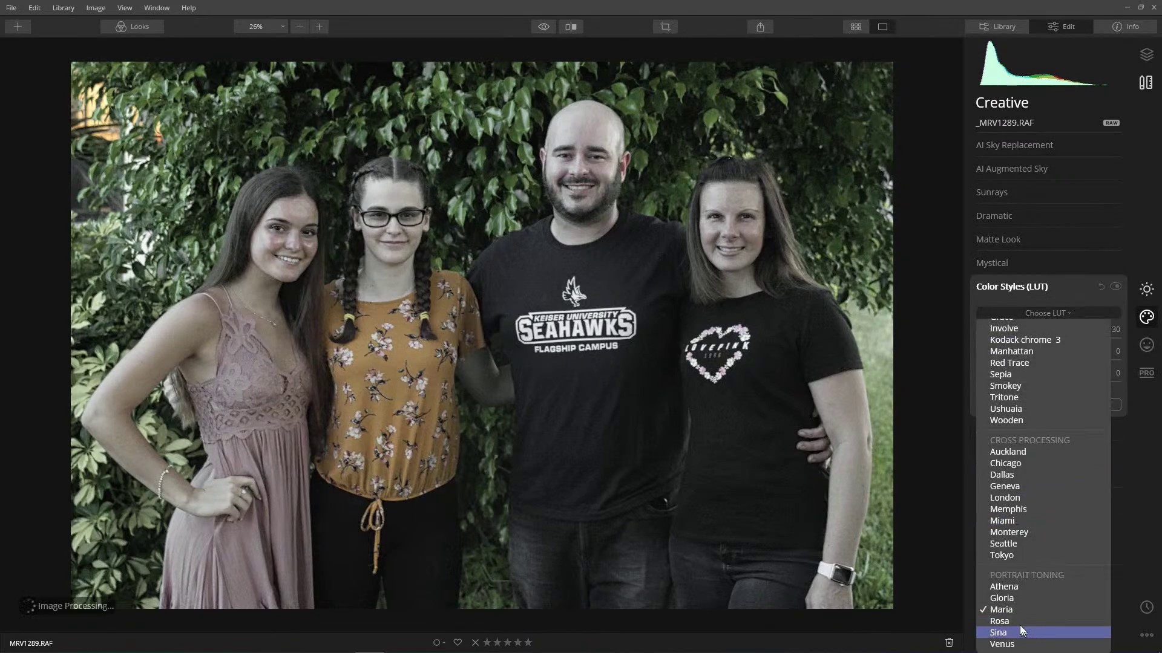
pyautogui.click(1017, 601)
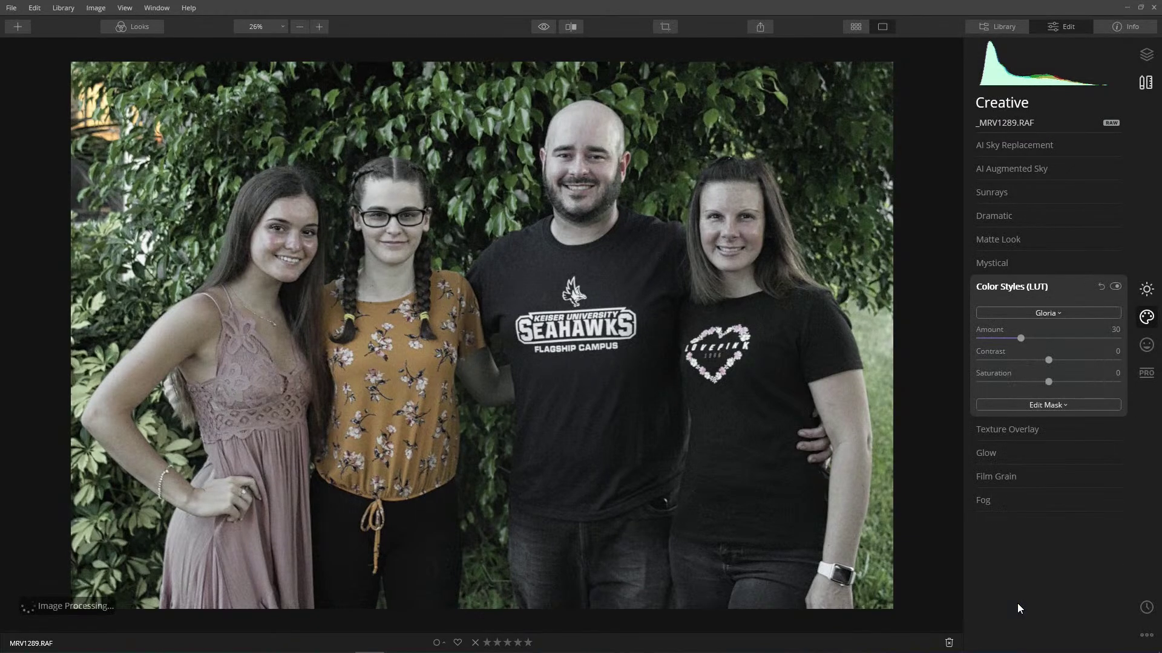